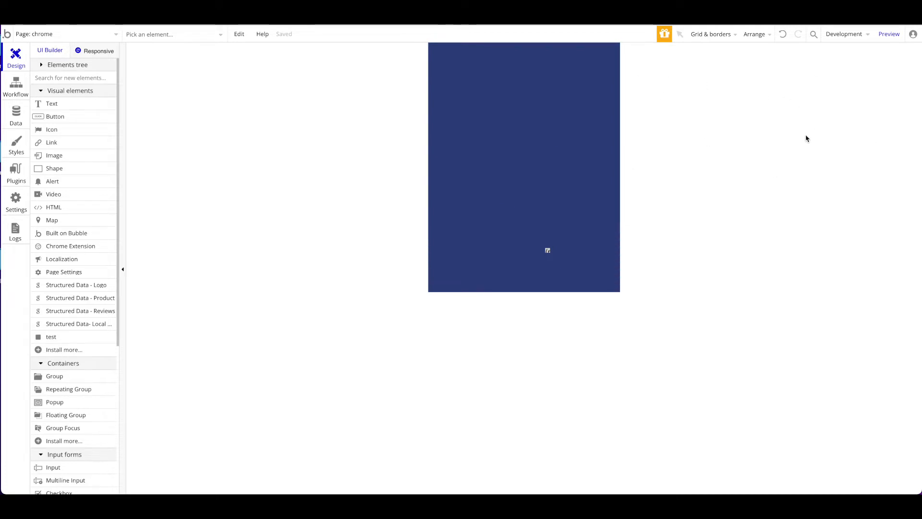
- Open the Demo Extension from the browser's installed extensions and view the app's list of pages
left_click(880, 16)
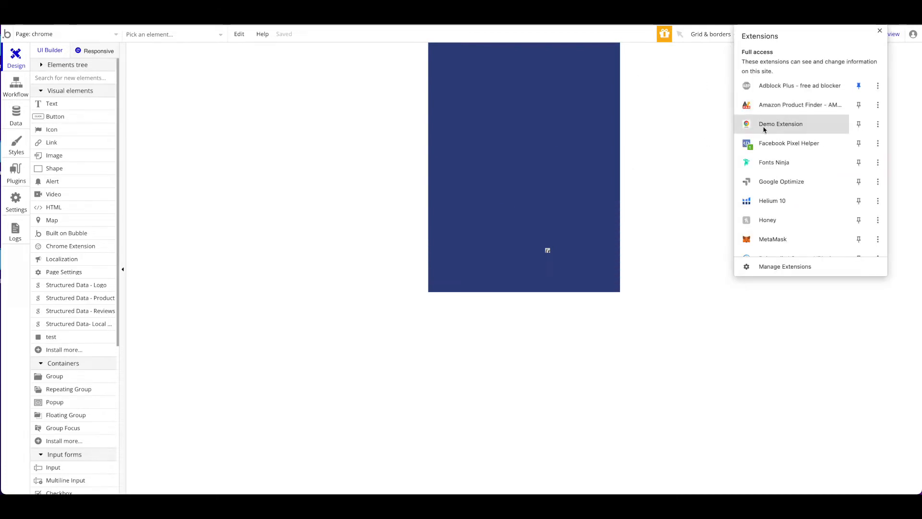
left_click(797, 129)
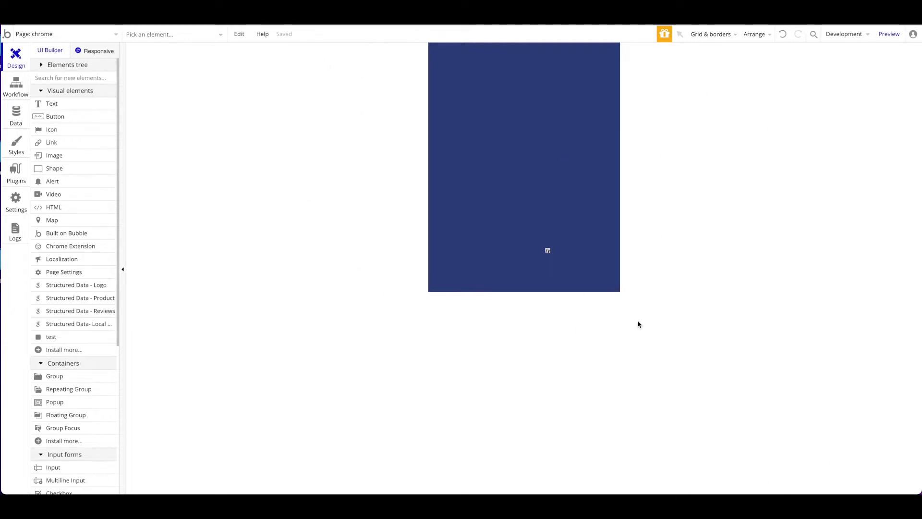
left_click(62, 34)
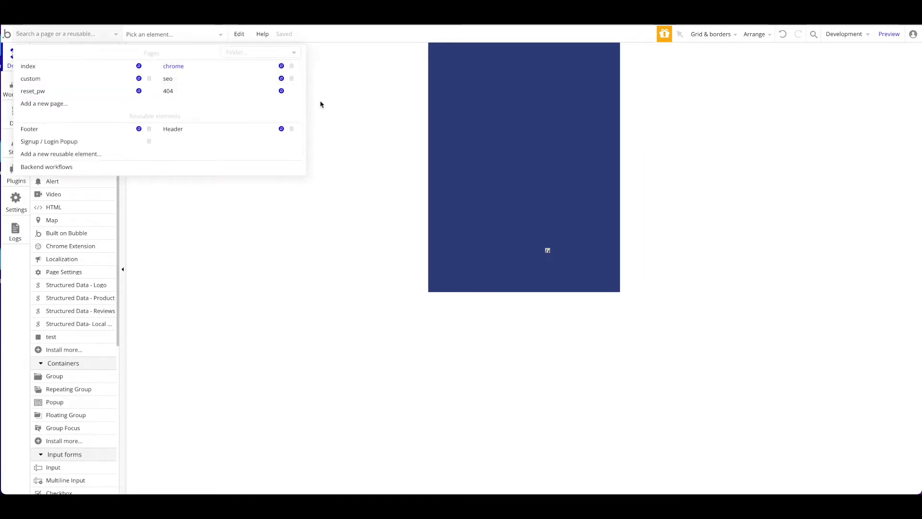
left_click(428, 202)
left_click(65, 247)
left_click(547, 252)
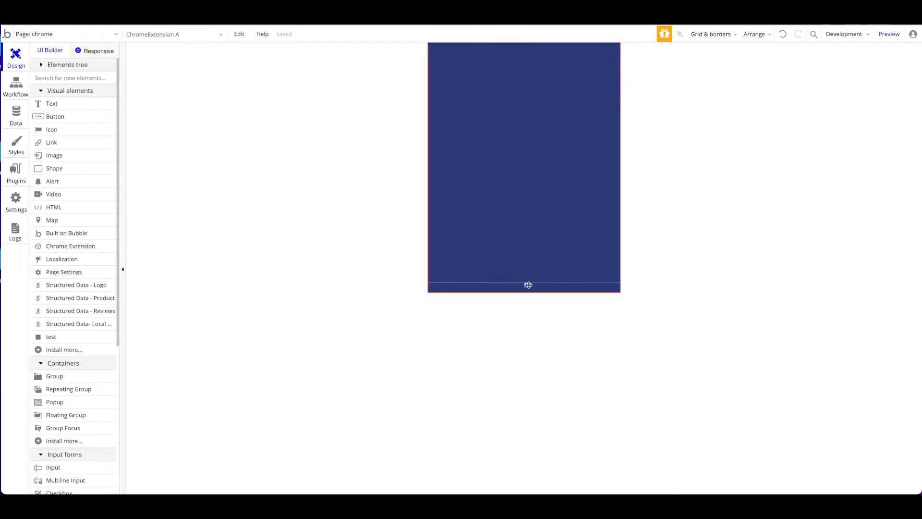
left_click(562, 276)
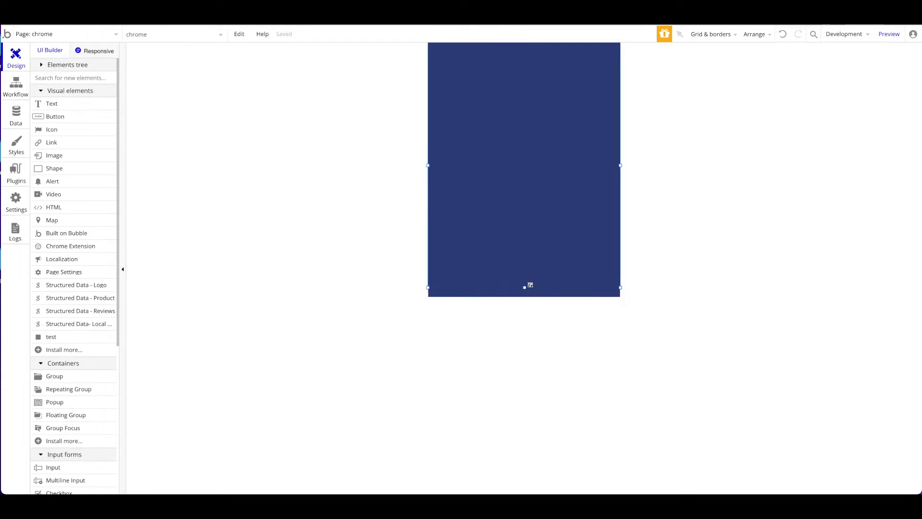
left_click(782, 35)
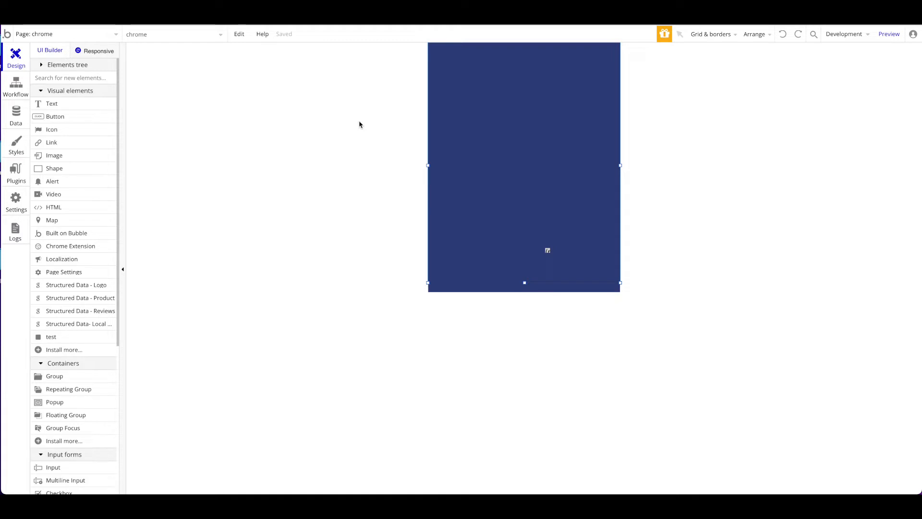
- Add a text element about 325 by 44 across the page's upper area reading "Discount Chrome Extension"
left_click(54, 104)
left_click_drag(452, 55, 602, 76)
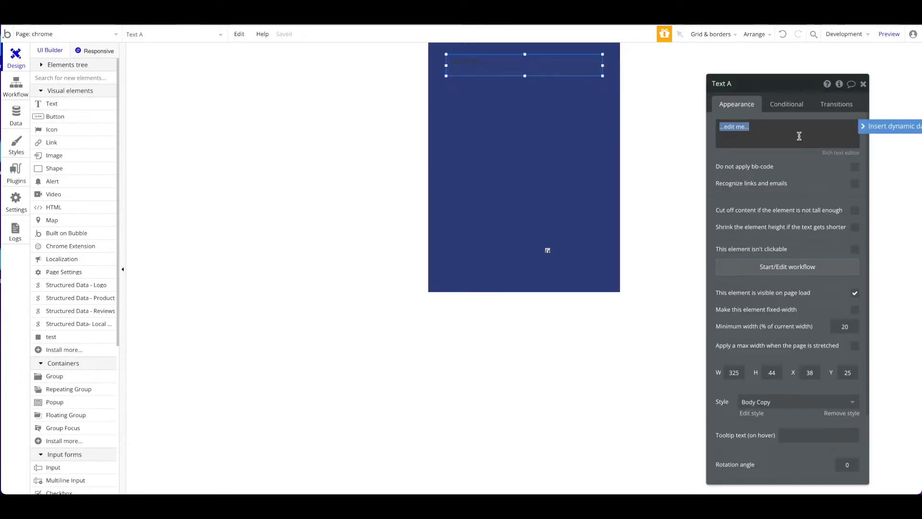
type("Discount Chrome Extension")
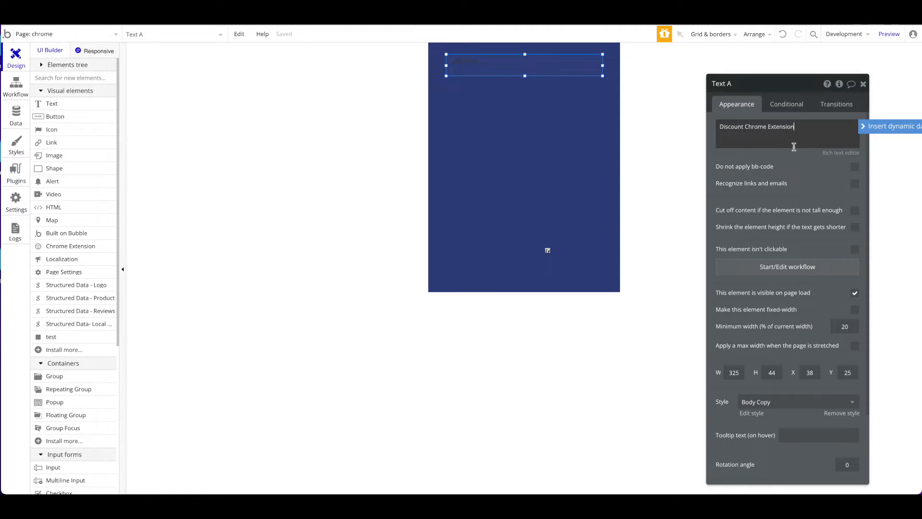
- Remove the title's style, format its text as white (#FFFFFF), centered, size 22, and center the element horizontally on the page
left_click(842, 413)
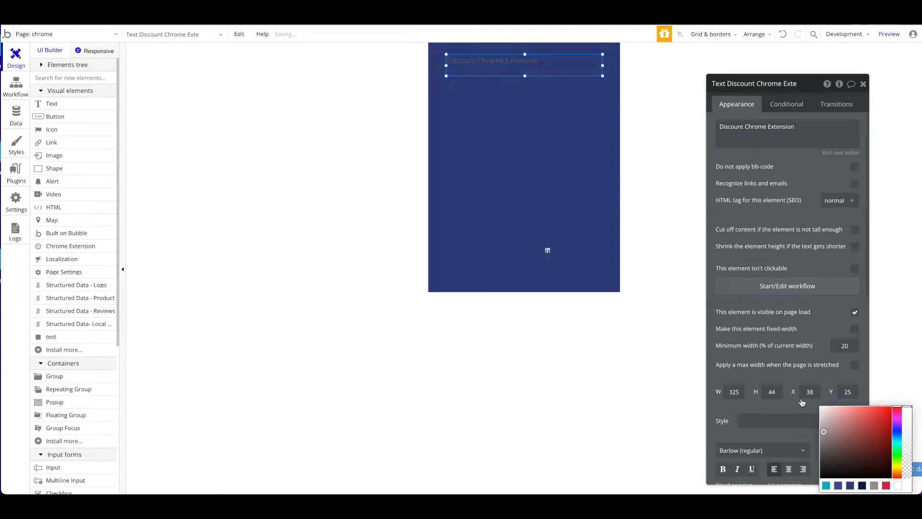
scroll(799, 413, "down", 4)
left_click(788, 377)
left_click(834, 359)
left_click(834, 360)
type("22")
right_click(518, 66)
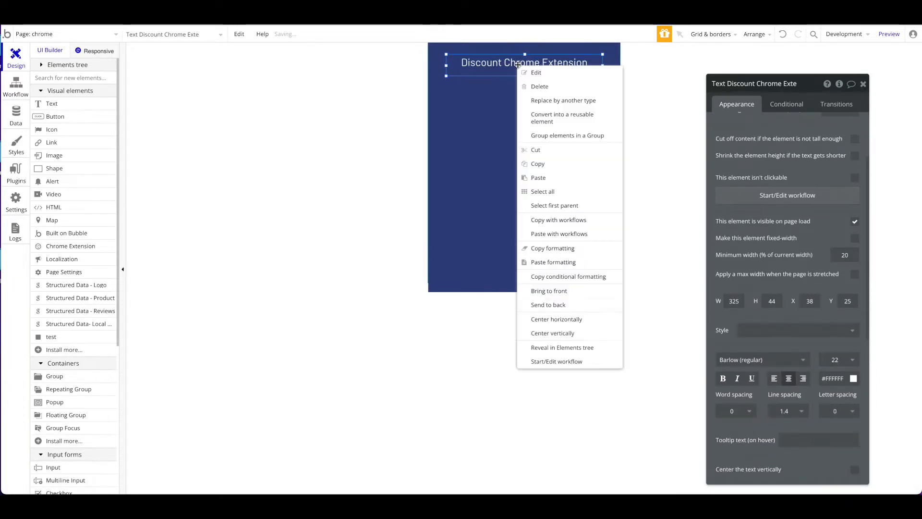
left_click(585, 337)
- Move the Chrome Extension element slightly to X 223, Y 423 and open its properties
left_click(539, 249)
double_click(539, 249)
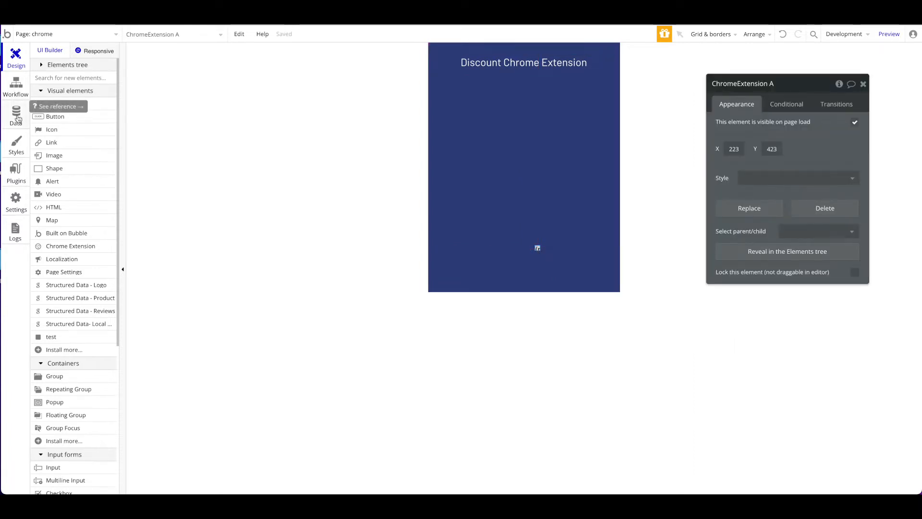
- Create a new custom data type named discount in the app's database
left_click(23, 115)
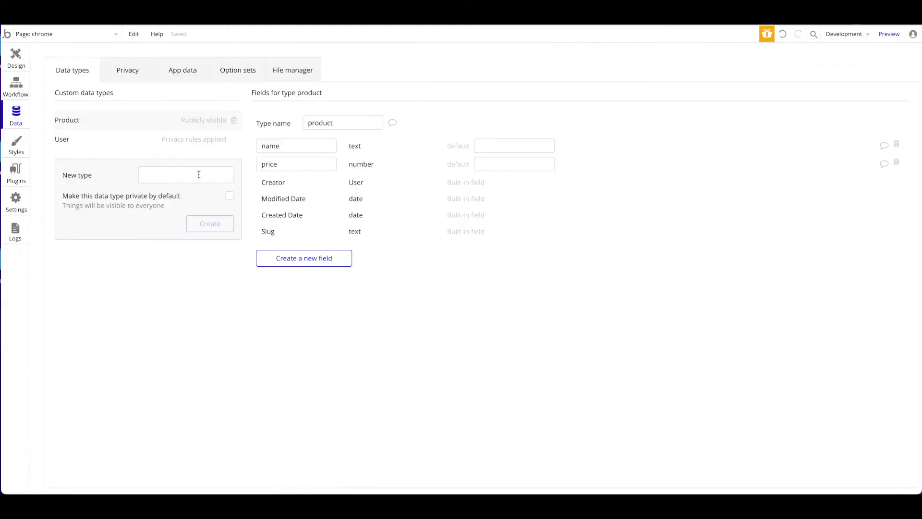
left_click(170, 177)
type("discount")
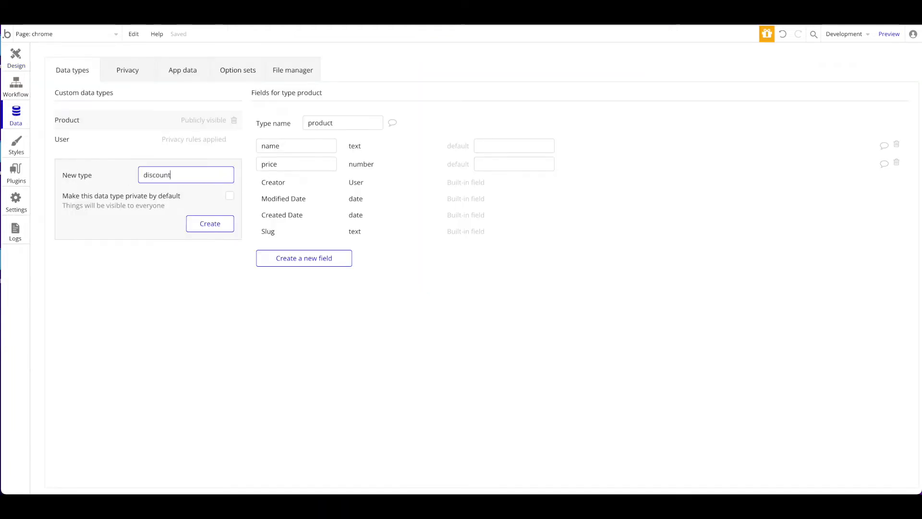
key("Return")
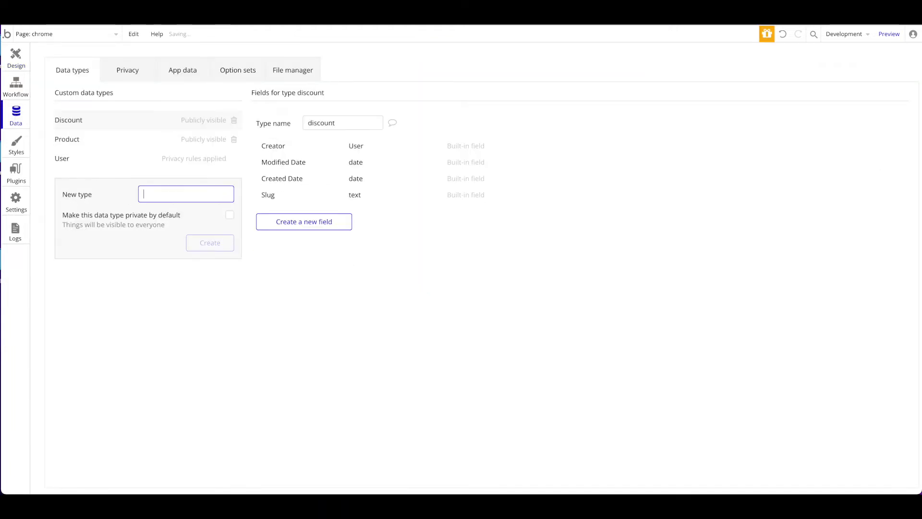
- Add a text field named discountcode to the discount data type
left_click(322, 221)
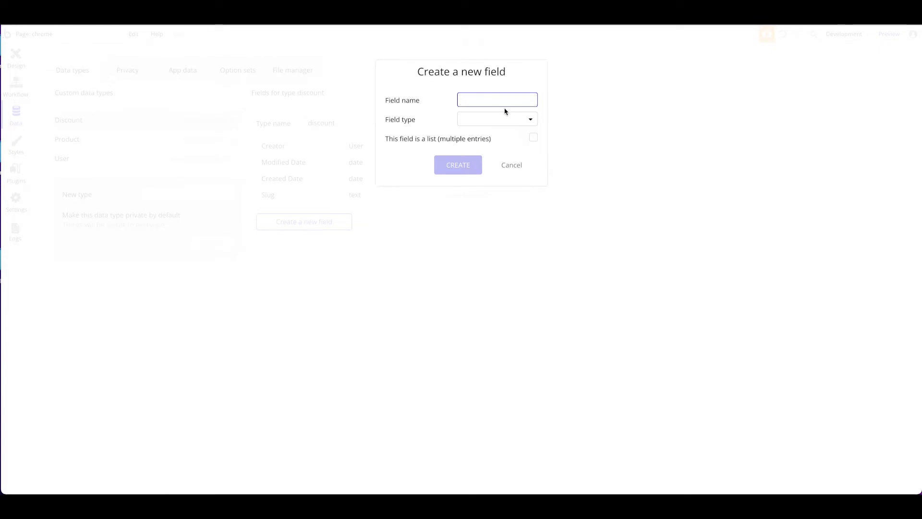
type("discountcode")
left_click(489, 124)
left_click(476, 137)
left_click(467, 163)
- Add a text field named url_of_shop to the discount data type
left_click(350, 239)
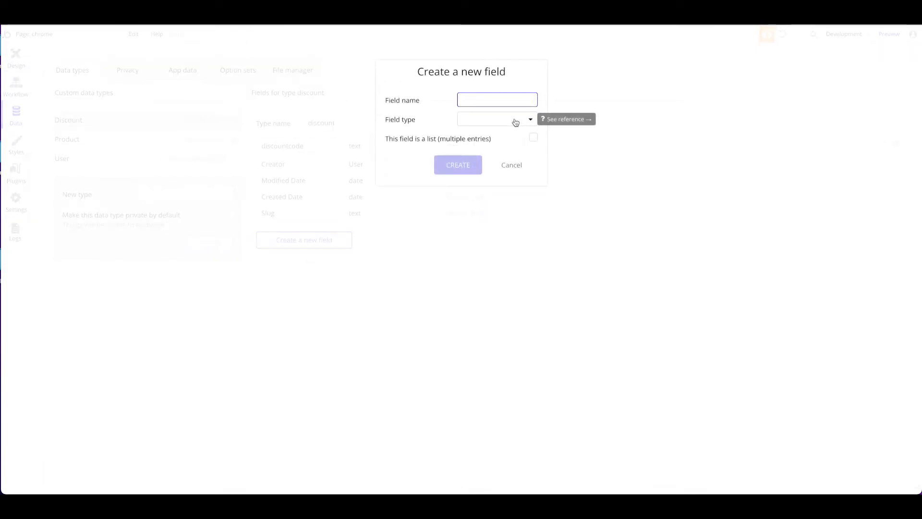
type("url")
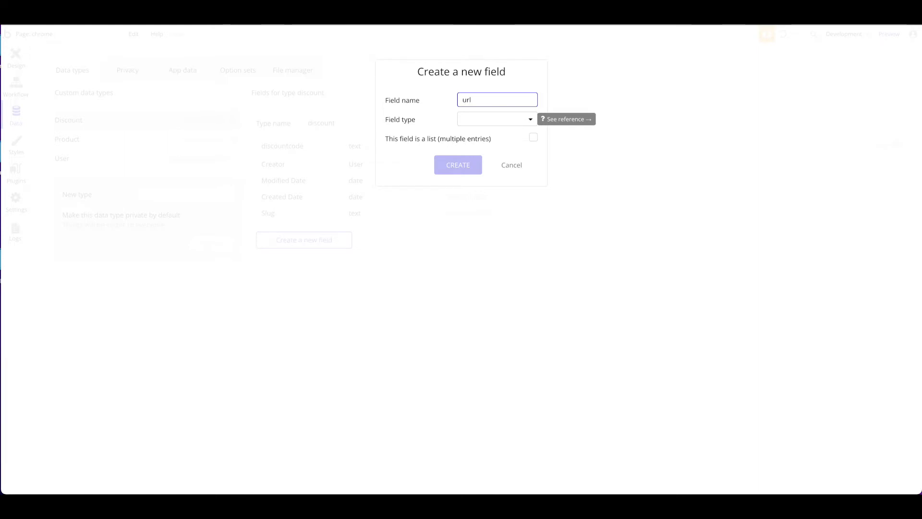
type("_of_shop")
left_click(516, 120)
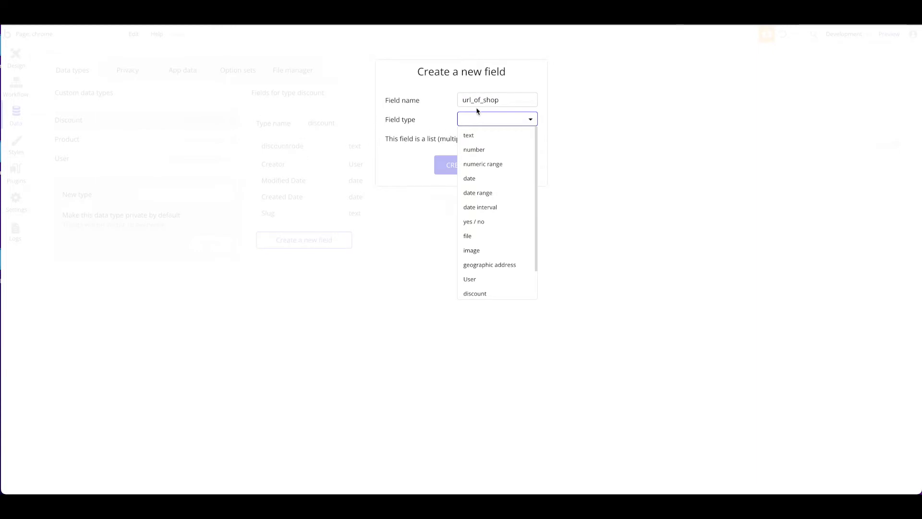
left_click(527, 135)
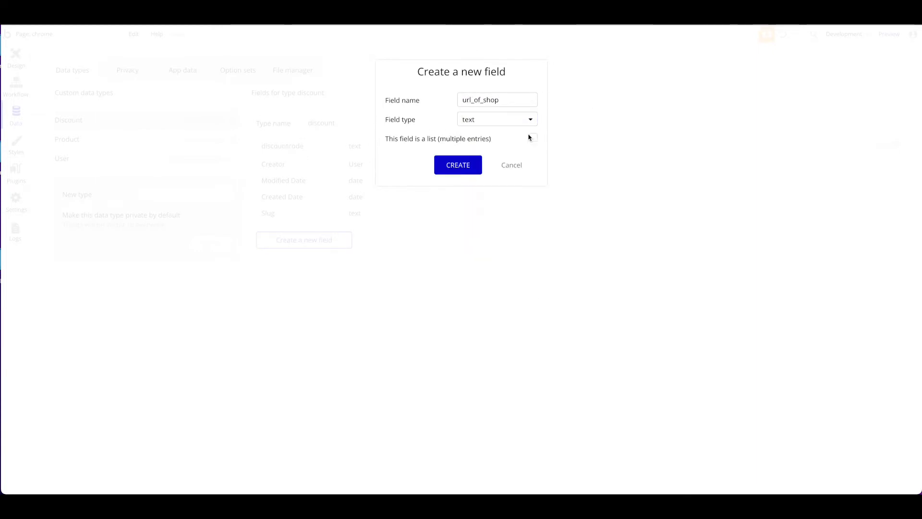
left_click(457, 165)
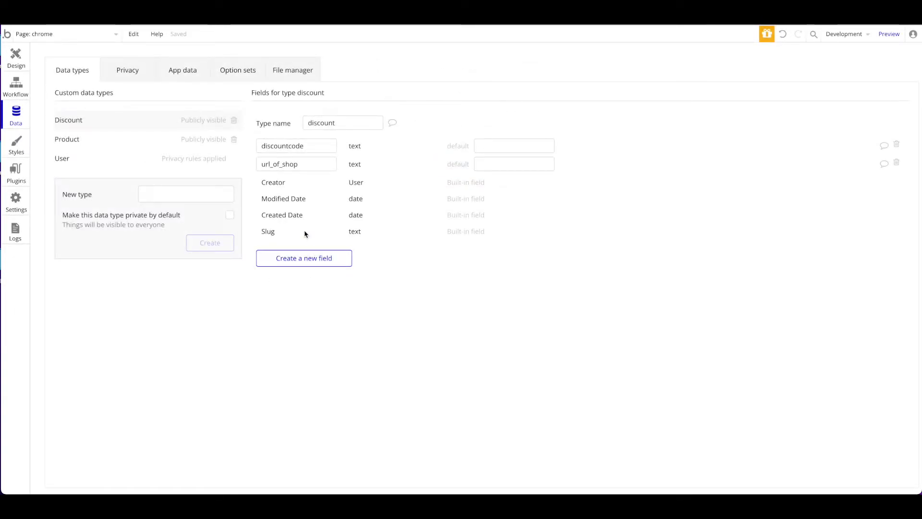
- Add a text field named elementid to the discount data type
left_click(316, 262)
type("element")
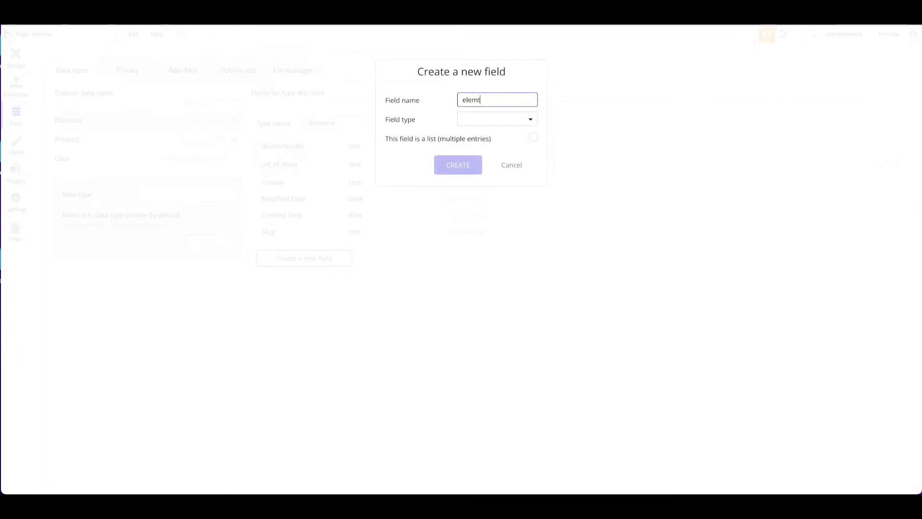
type("id")
left_click(488, 123)
left_click(487, 136)
left_click(441, 172)
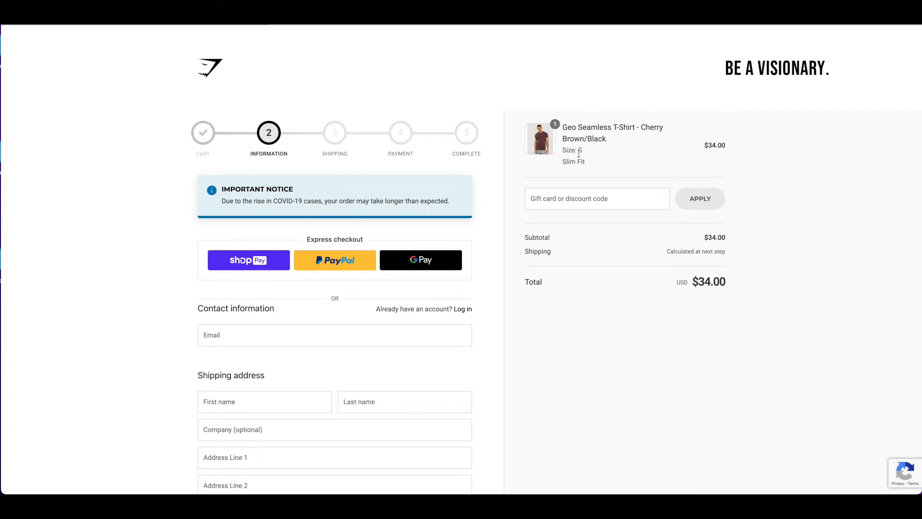
- Switch to the Gymshark checkout page and examine its order summary, contact and shipping sections for the discount code field
scroll(644, 154, "down", 10)
scroll(657, 154, "up", 10)
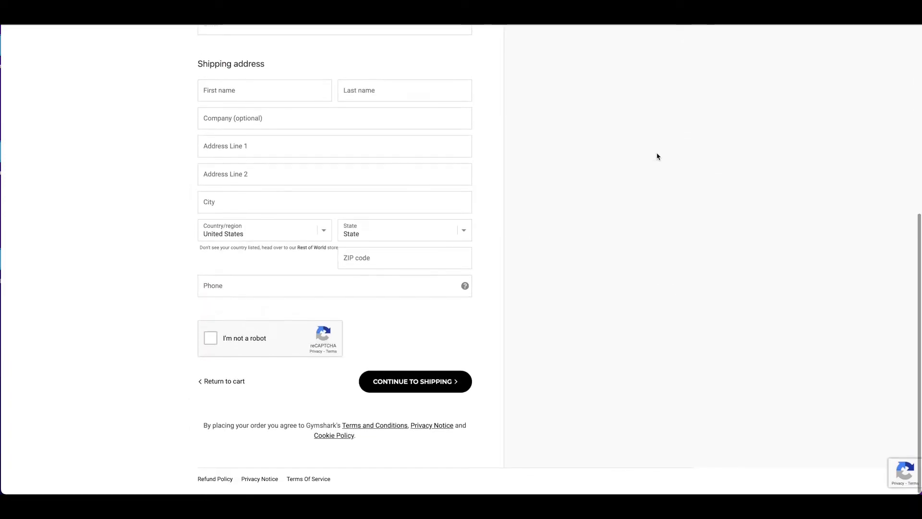
scroll(586, 124, "down", 2)
scroll(587, 123, "up", 3)
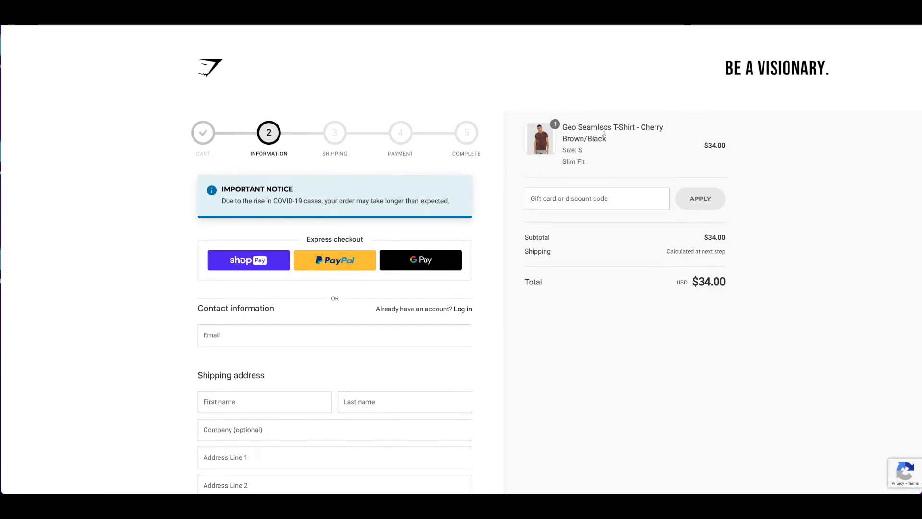
scroll(639, 194, "down", 10)
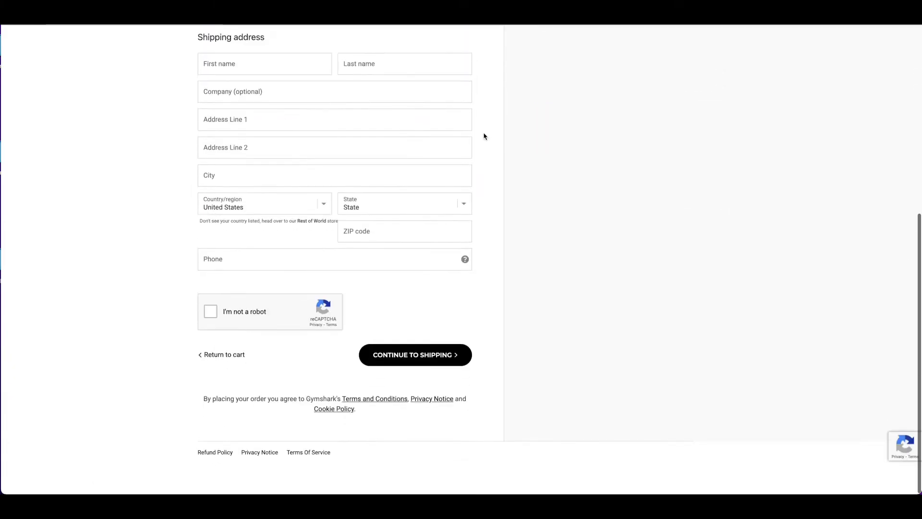
scroll(483, 136, "up", 10)
scroll(568, 127, "down", 7)
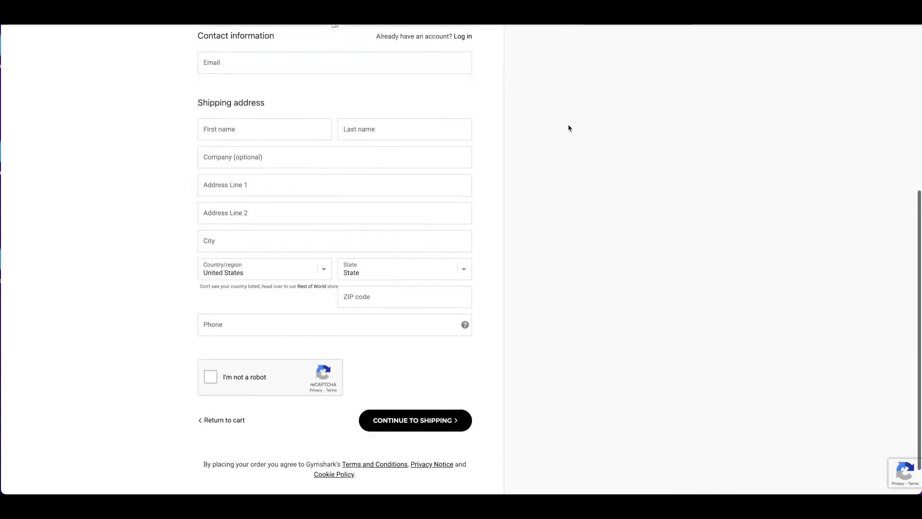
scroll(620, 210, "up", 8)
scroll(640, 163, "down", 8)
scroll(634, 164, "up", 8)
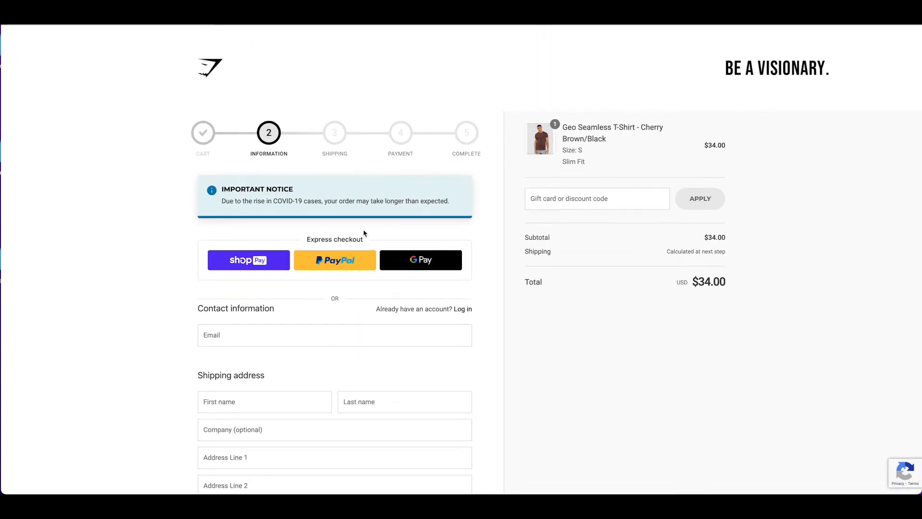
scroll(799, 179, "up", 2)
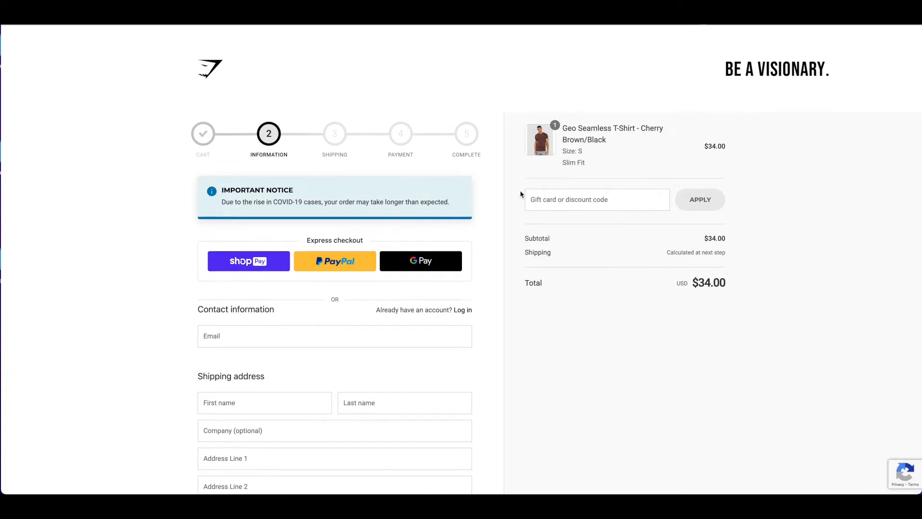
- Try the made-up discount code "jhggfds" in the checkout's order summary, and clear the field
left_click(597, 206)
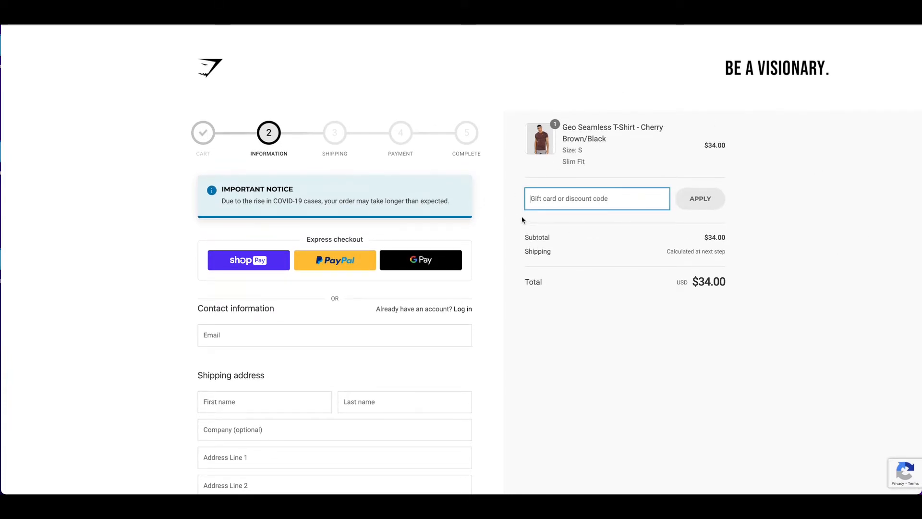
scroll(615, 232, "down", 1)
scroll(629, 237, "up", 1)
left_click(500, 204)
left_click(589, 202)
type("jhggfds")
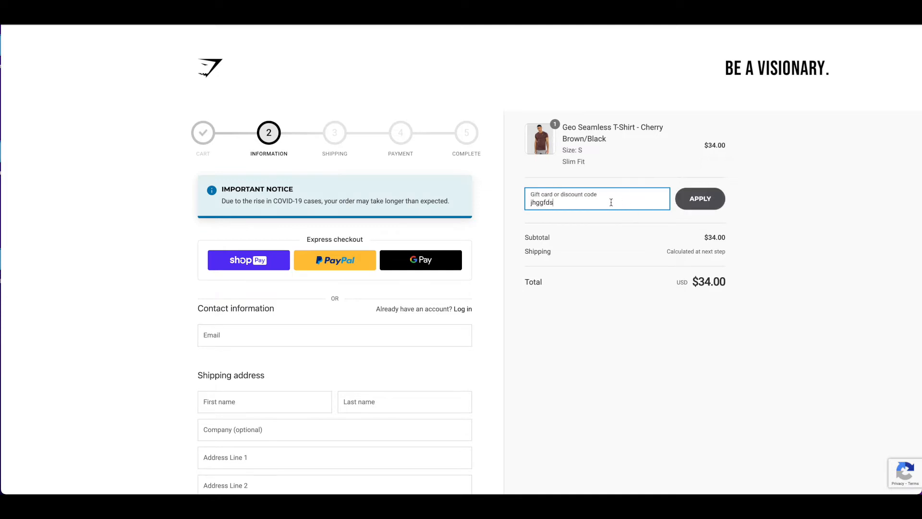
left_click_drag(612, 202, 518, 202)
key("Return")
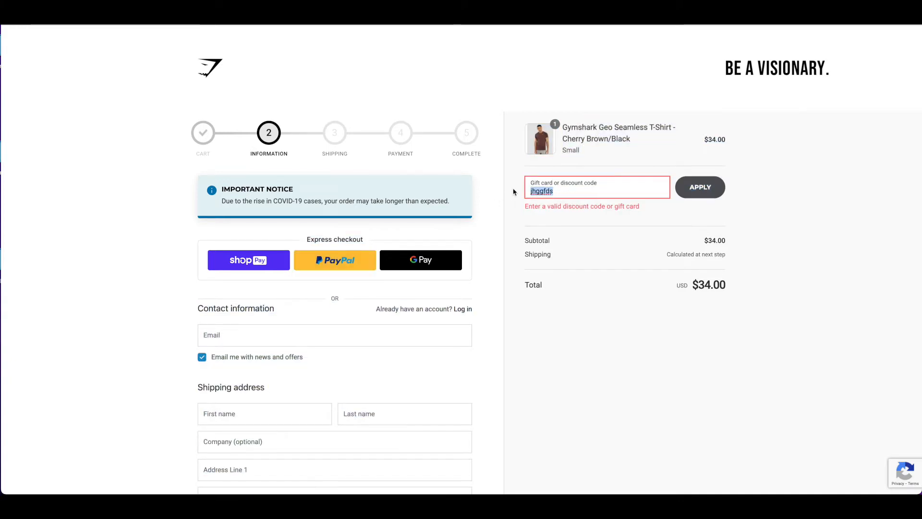
key("BackSpace")
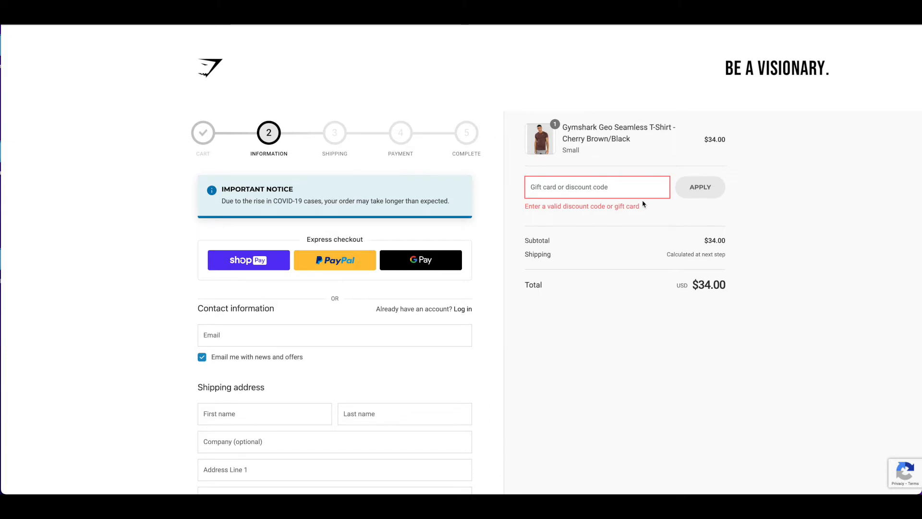
- Inspect the discount code field in the browser's developer tools and copy its element id, checkout_reduction_code
right_click(567, 186)
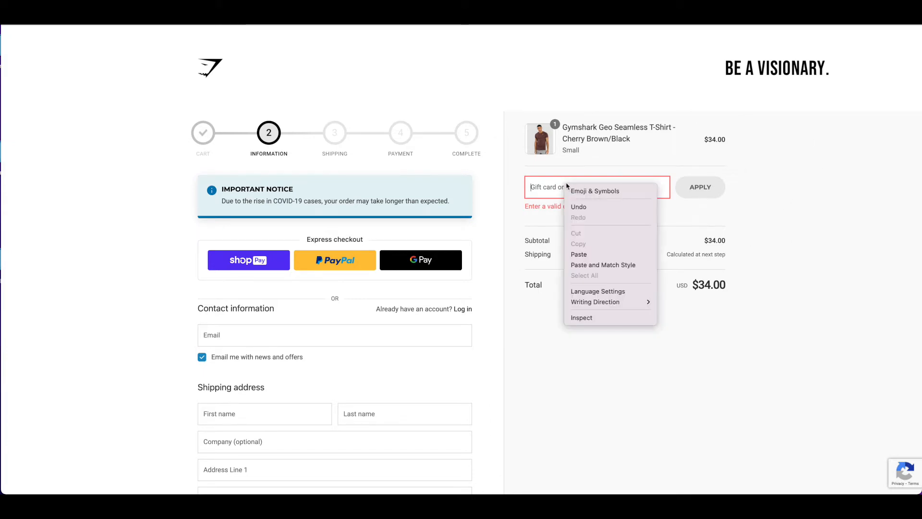
left_click(597, 317)
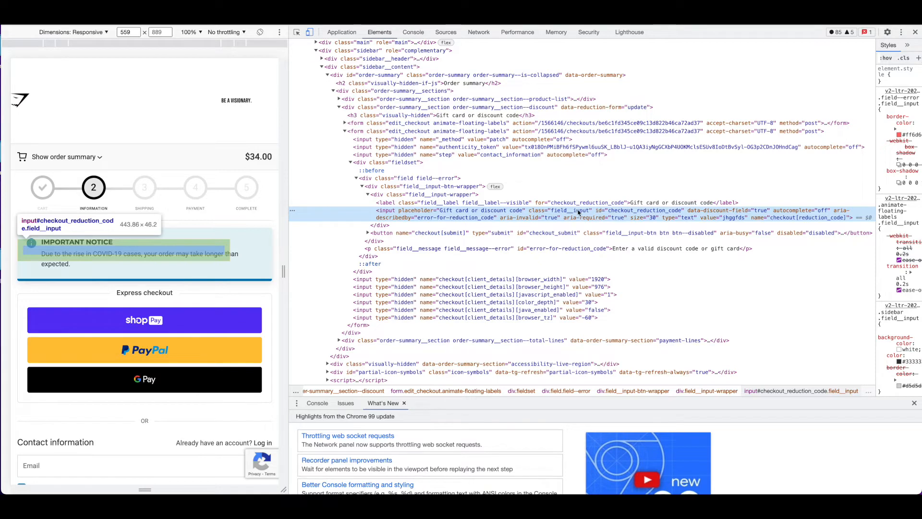
double_click(630, 211)
key("ctrl+c")
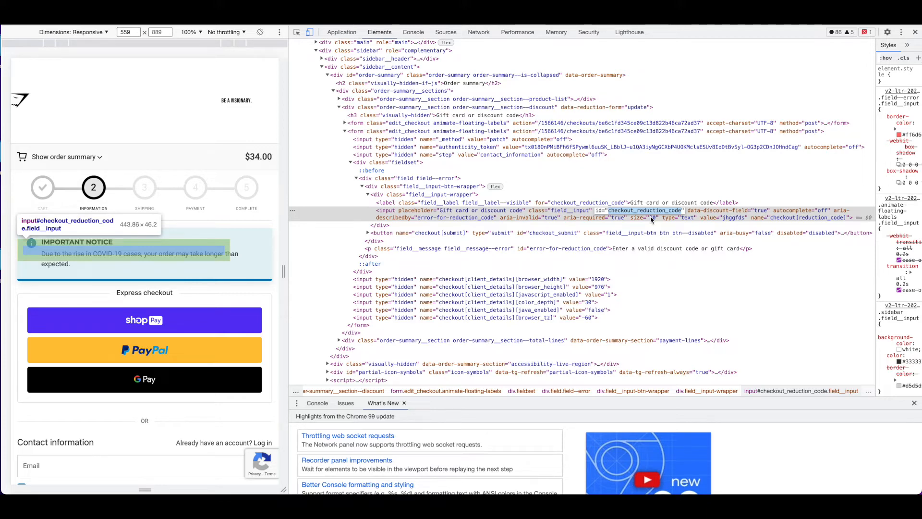
- Close the developer tools and review the checkout's discount code, email, name and shipping address fields
left_click(915, 32)
scroll(623, 205, "up", 1)
left_click_drag(624, 214, 622, 198)
left_click(653, 198)
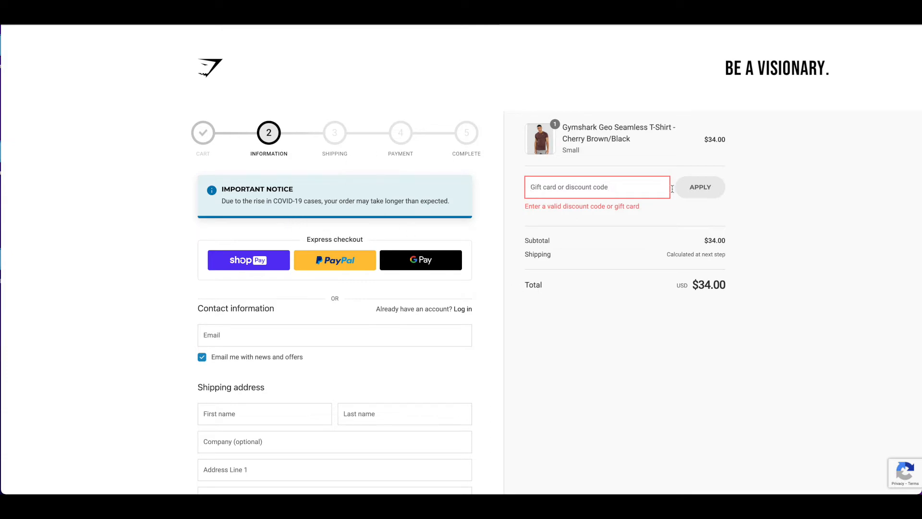
scroll(634, 173, "down", 5)
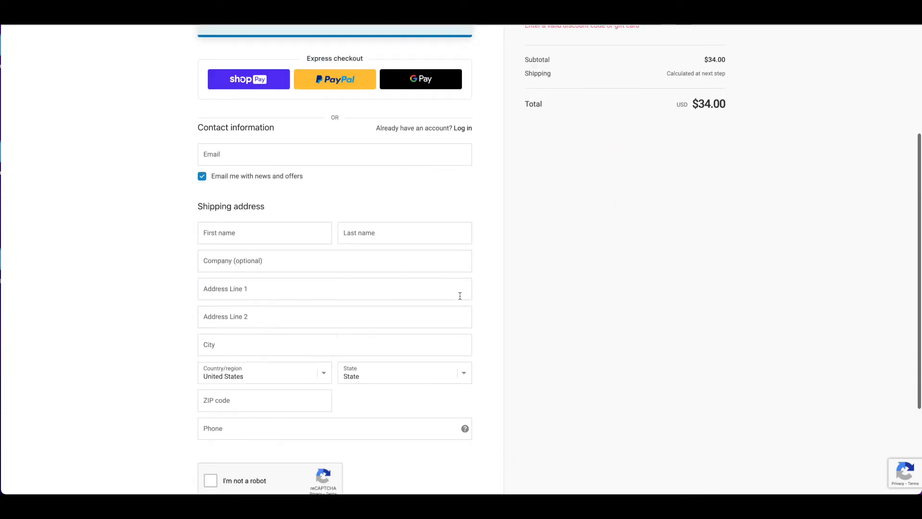
scroll(556, 200, "up", 5)
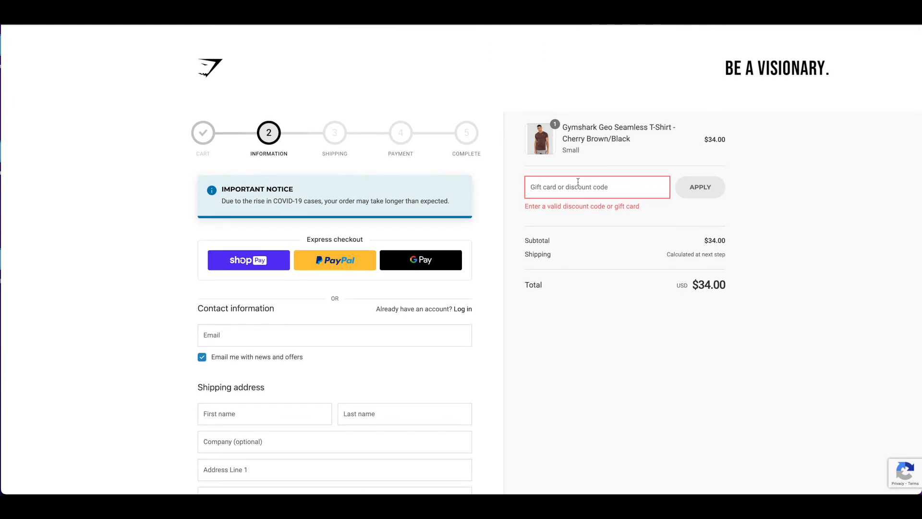
scroll(578, 183, "down", 1)
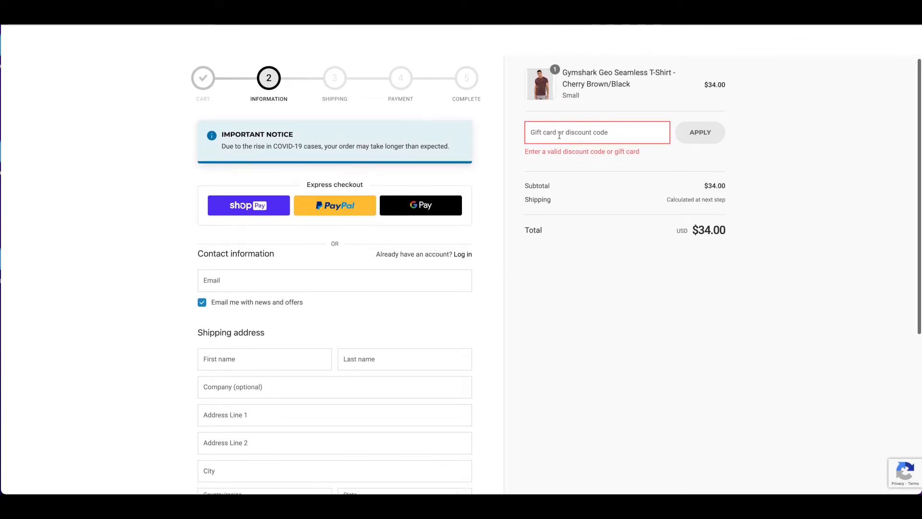
left_click(252, 285)
left_click(279, 360)
left_click(366, 363)
scroll(348, 403, "down", 3)
scroll(481, 316, "down", 3)
scroll(480, 315, "up", 7)
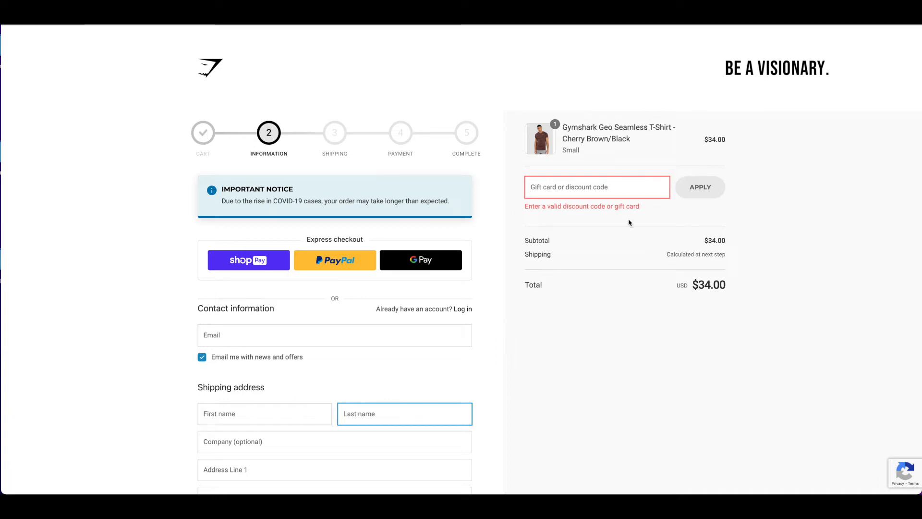
left_click(614, 188)
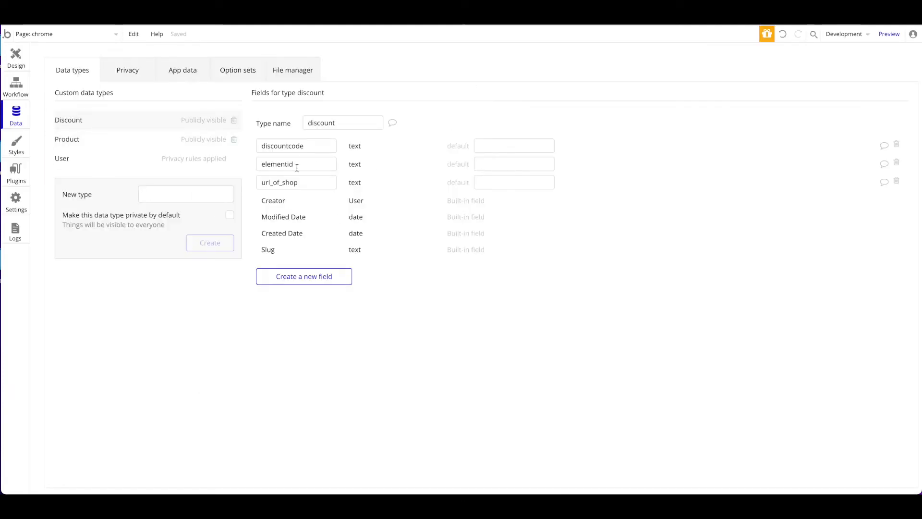
- Switch to the Bubble editor's app data and start a new discount entry with elementid checkout_reduction_code
left_click(181, 70)
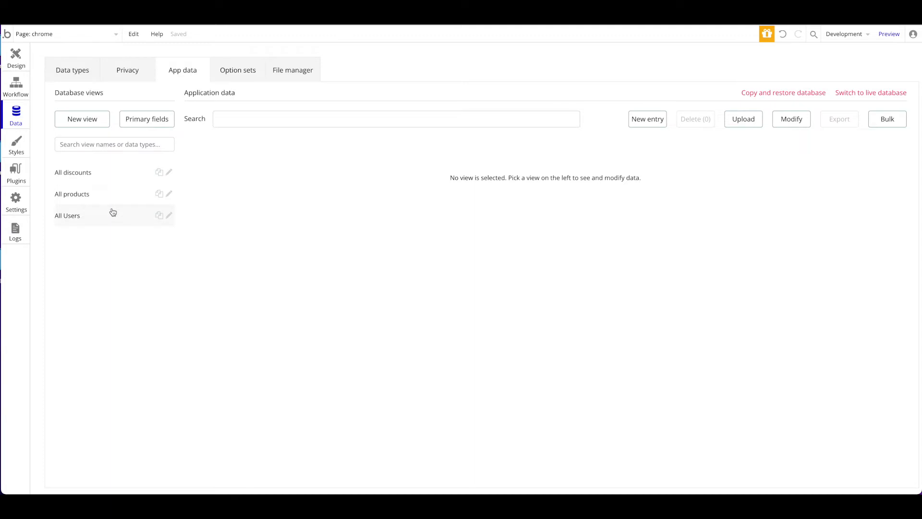
left_click(87, 177)
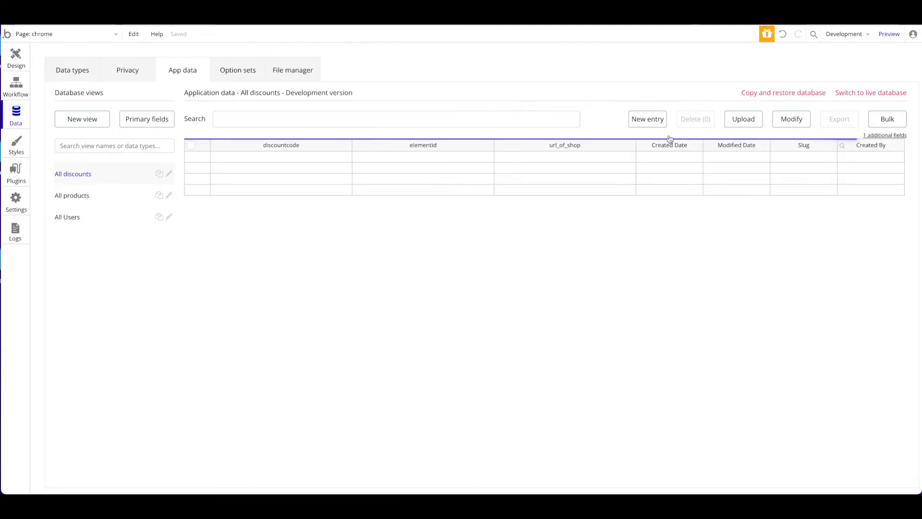
left_click(658, 121)
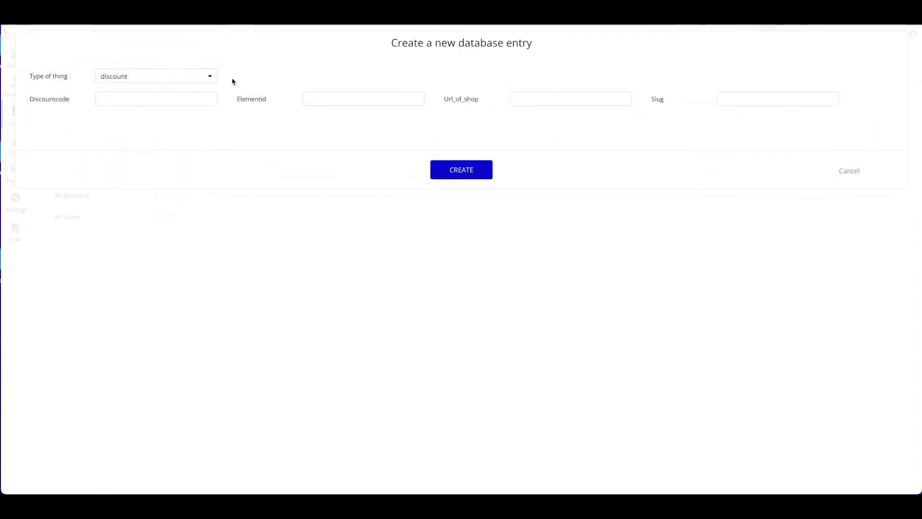
left_click(323, 99)
key("ctrl+v")
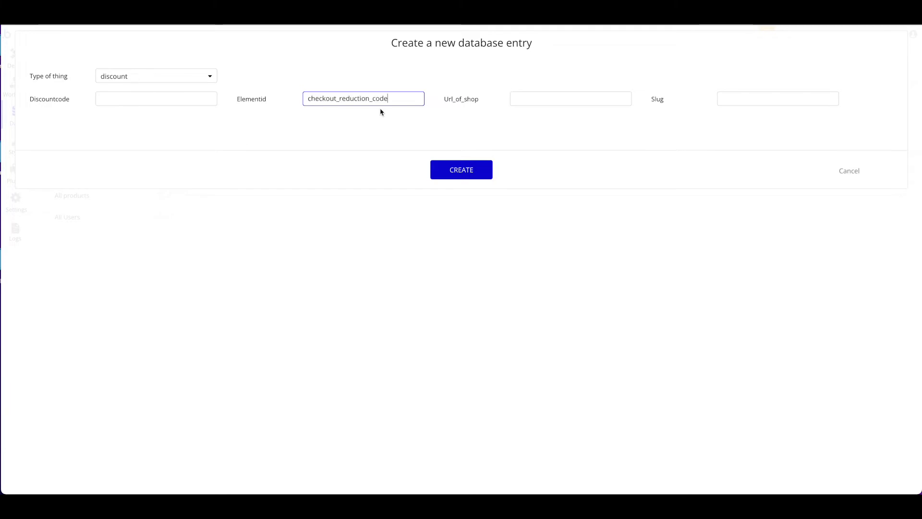
left_click_drag(375, 100, 239, 97)
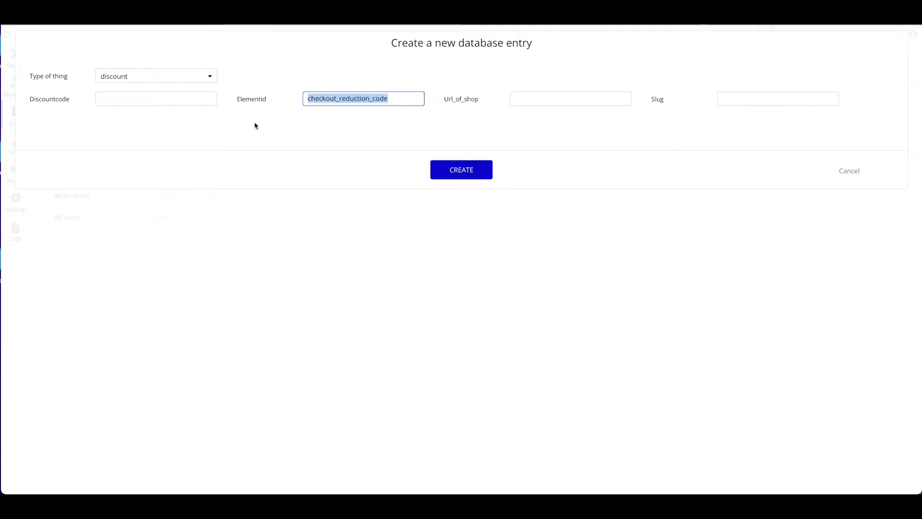
left_click(248, 102)
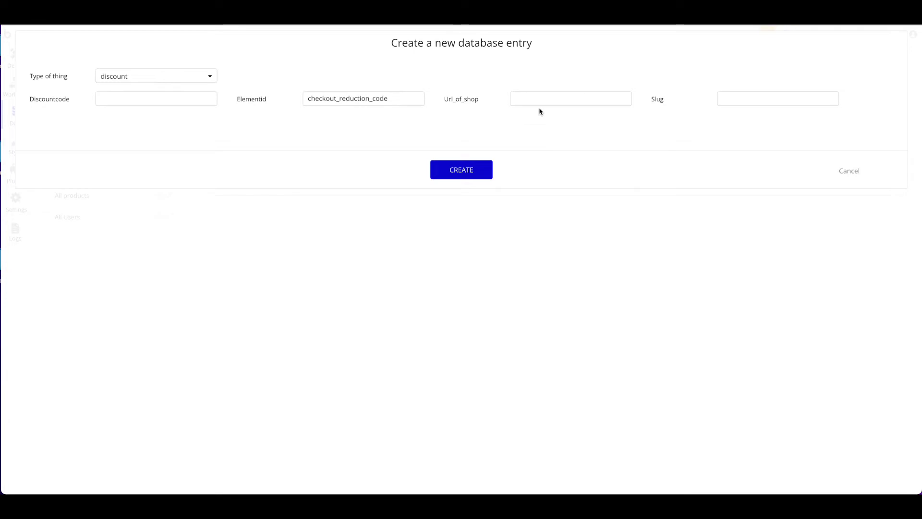
left_click(539, 102)
type("https://www.gymshark.com/")
left_click_drag(538, 98, 472, 91)
key("BackSpace")
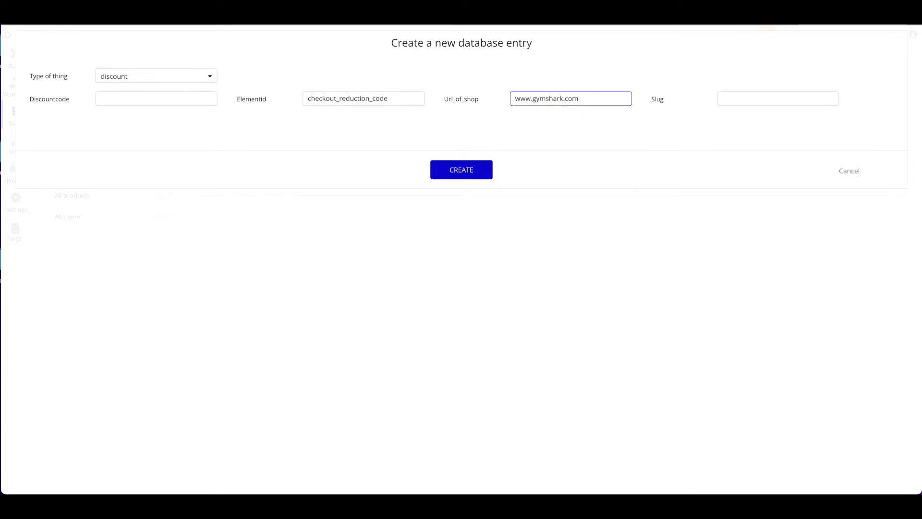
left_click_drag(533, 94, 469, 97)
key("BackSpace")
- Set the entry's discountcode to HELLOWORLD and create the discount record
left_click(149, 101)
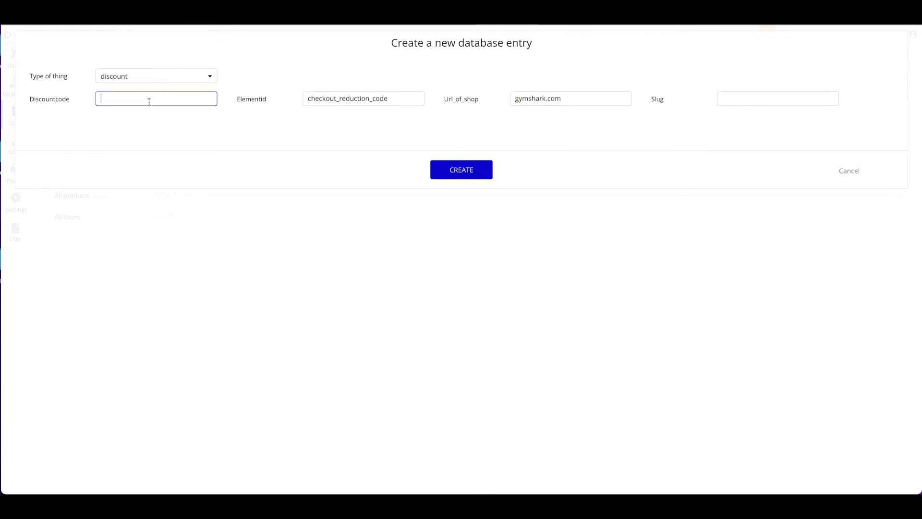
type("LOWORLD")
left_click(437, 168)
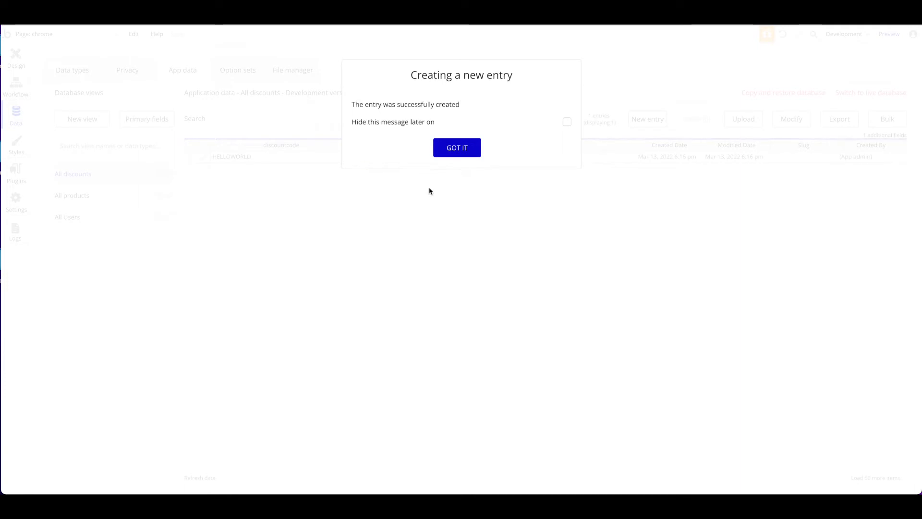
left_click(447, 149)
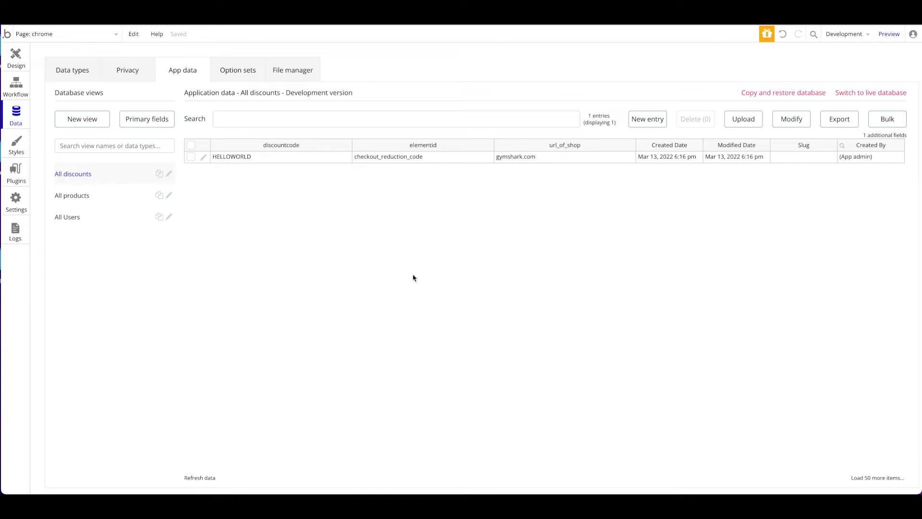
- Draw a button about 286 px wide and 45 px high below the Discount Chrome Extension title and centre it horizontally
left_click(7, 67)
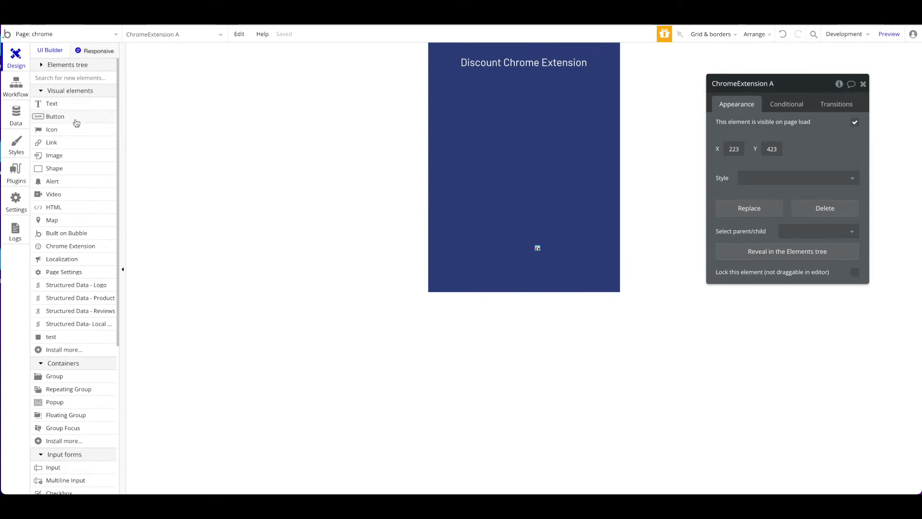
left_click(75, 118)
left_click_drag(449, 145, 591, 166)
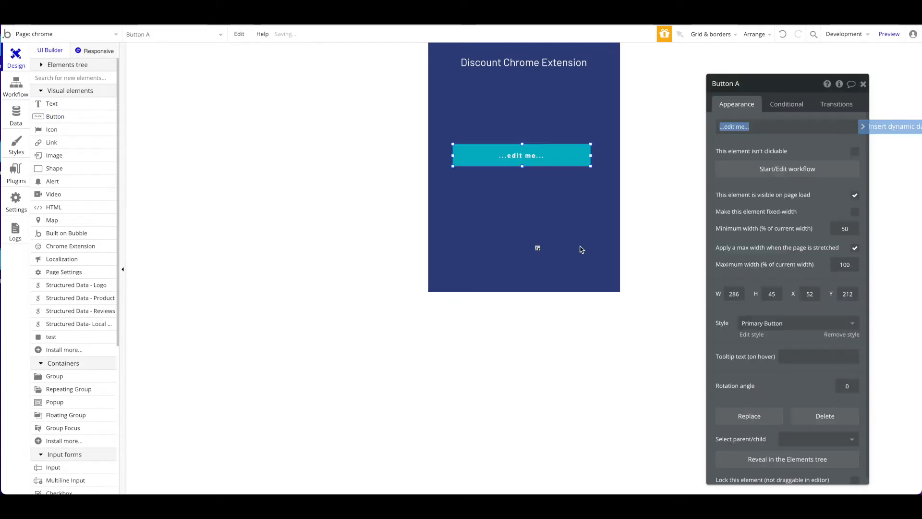
right_click(541, 159)
left_click(621, 413)
- Label the button "Search for and apply discounts"
left_click(762, 124)
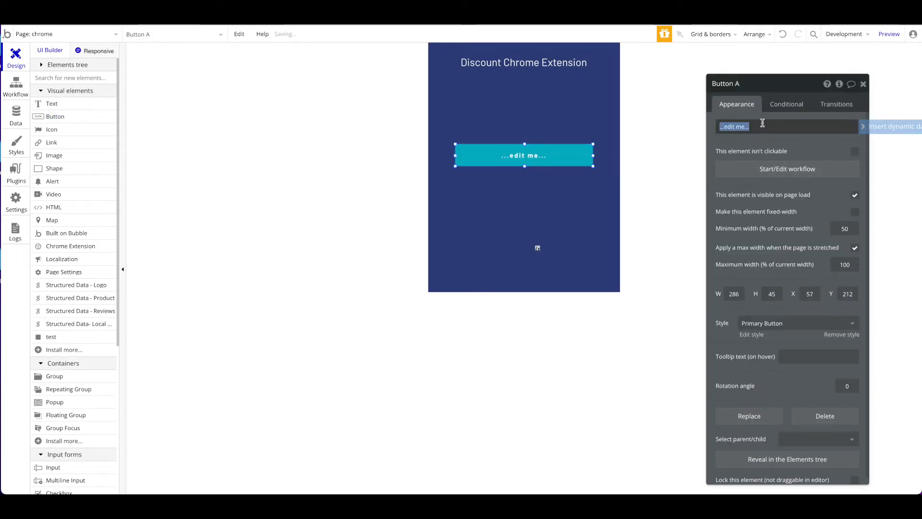
type("Se")
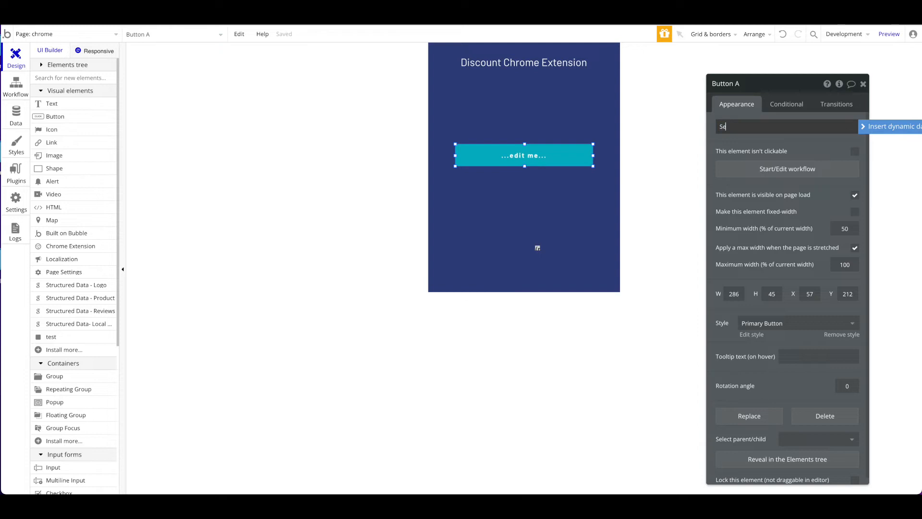
type("ARCh for and apply discounts")
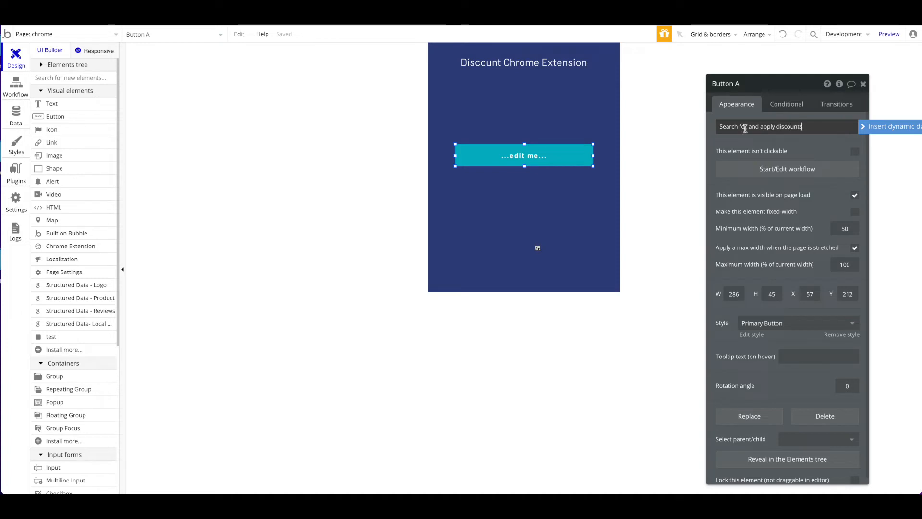
- Resize and reposition the search button to about 58 px high at Y 169, centred horizontally, and create its click workflow
left_click_drag(524, 166, 524, 173)
left_click_drag(524, 164, 525, 143)
right_click(525, 143)
left_click(598, 398)
left_click(725, 172)
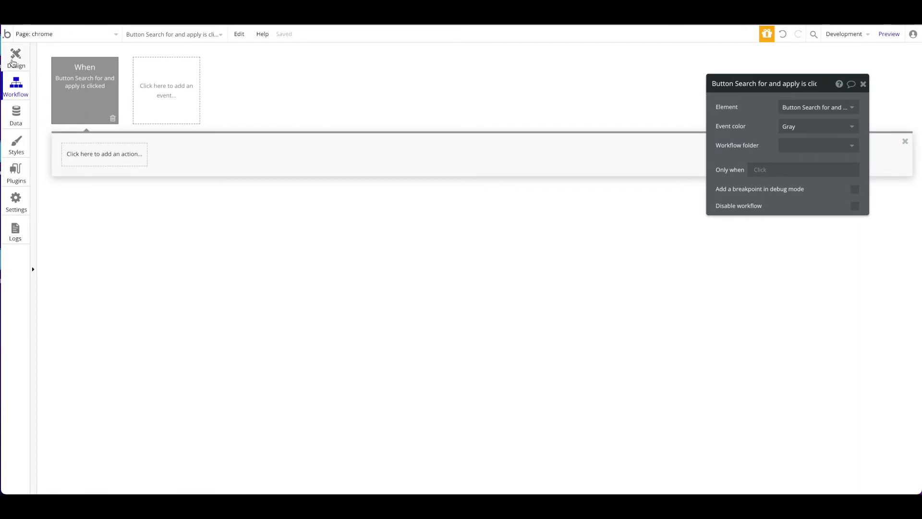
- Return to the page design and add an alert about 246 px wide and 39 px high over the page title
left_click(15, 60)
left_click(80, 80)
type("aler")
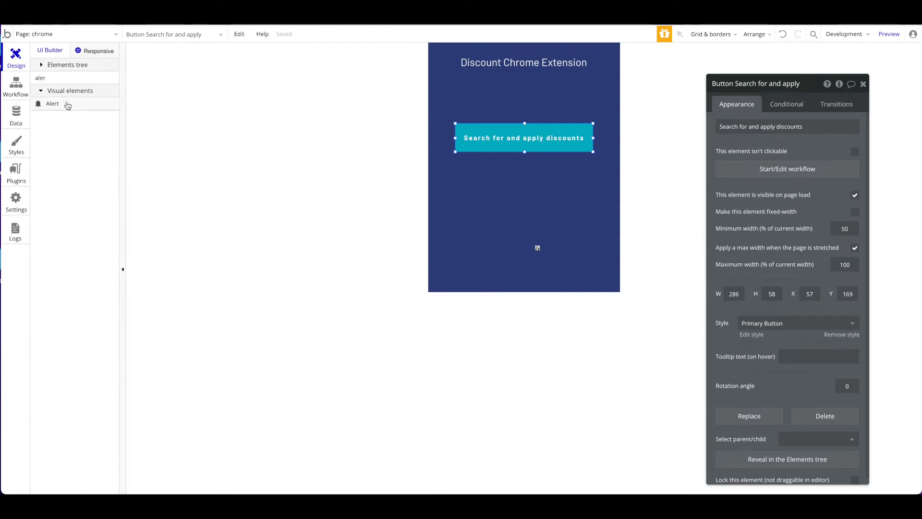
left_click(68, 105)
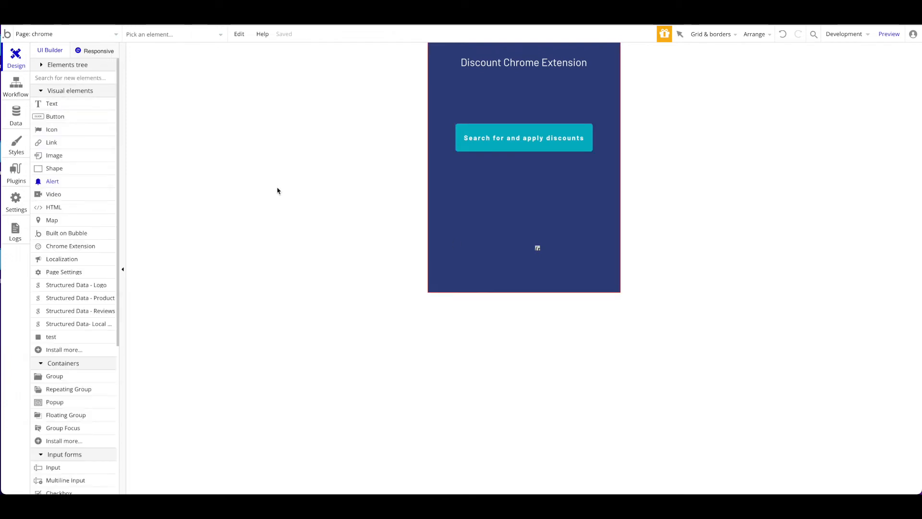
left_click_drag(434, 51, 551, 68)
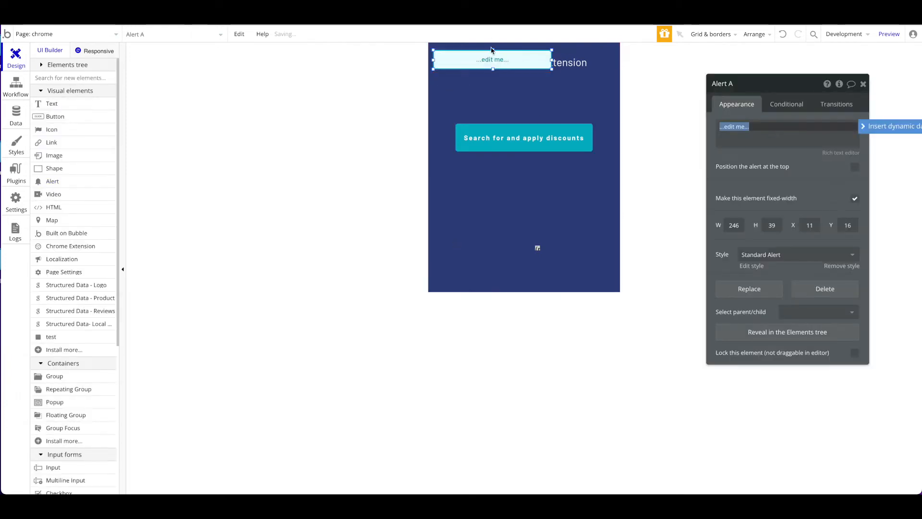
- Apply the Warning Alert style to the new alert and detach it from that style for custom formatting
left_click(790, 254)
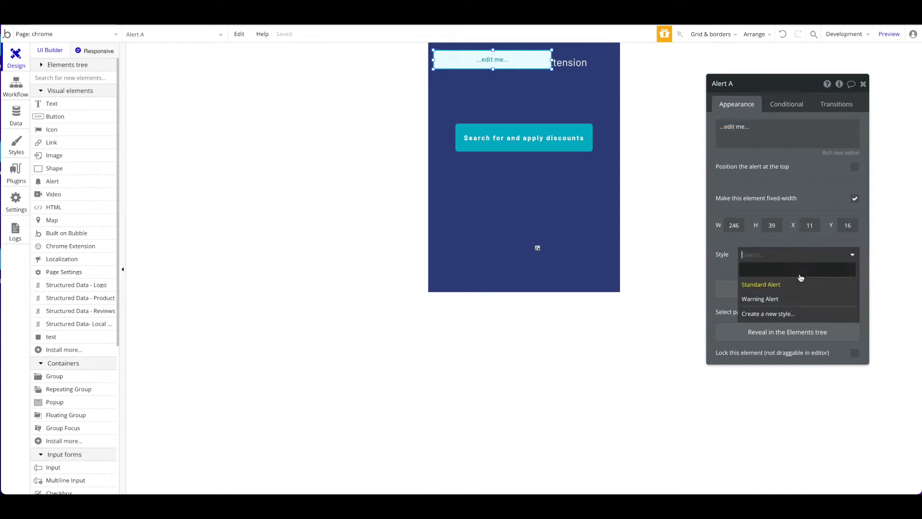
left_click(778, 296)
left_click(842, 265)
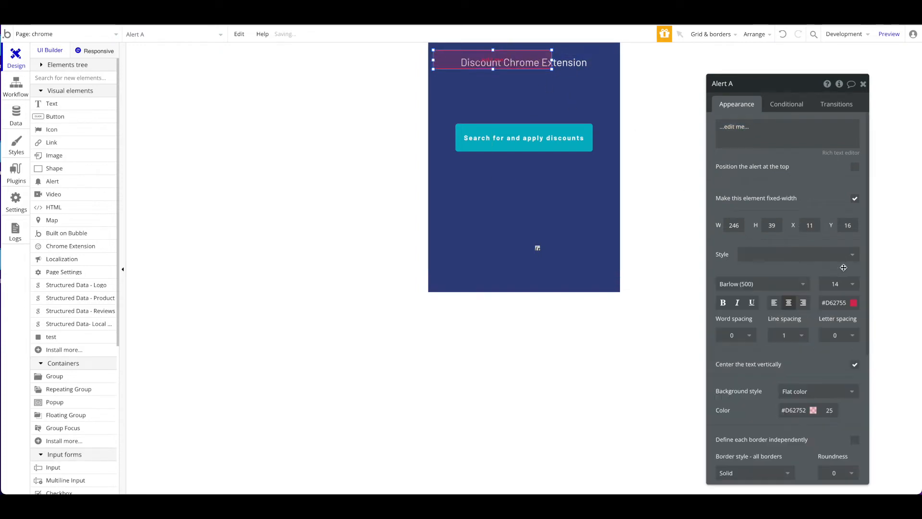
- Make the alert's red background fully opaque (#D62750, 100) and set its text colour to white (#FFFFFF)
left_click(794, 409)
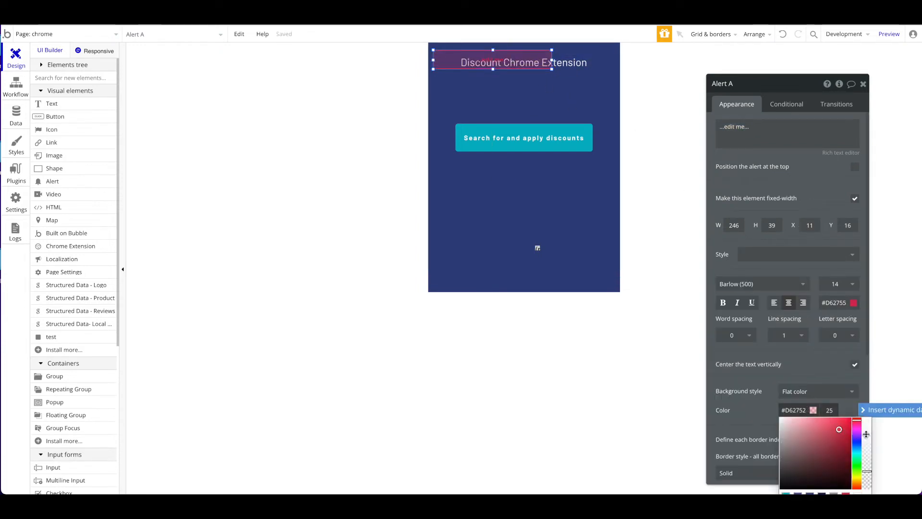
left_click_drag(866, 434, 867, 416)
left_click(846, 303)
left_click_drag(849, 343, 493, 38)
- Set the alert's text to "Warning" and enable positioning the alert at the top
triple_click(762, 128)
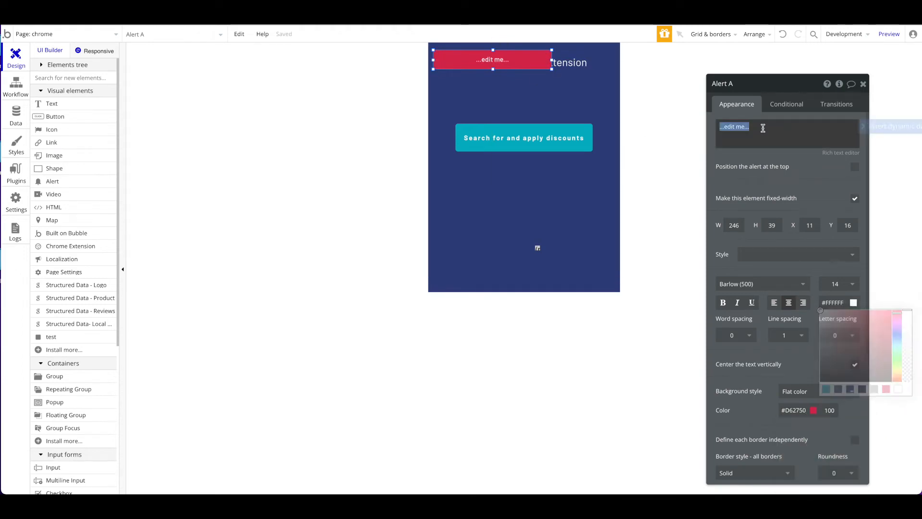
type("Warn")
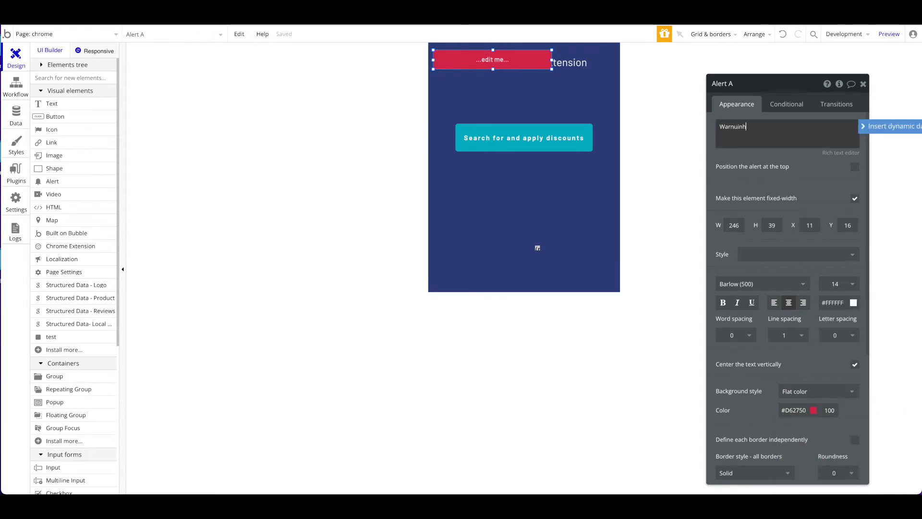
type("ui")
key("BackSpace")
key("BackSpace")
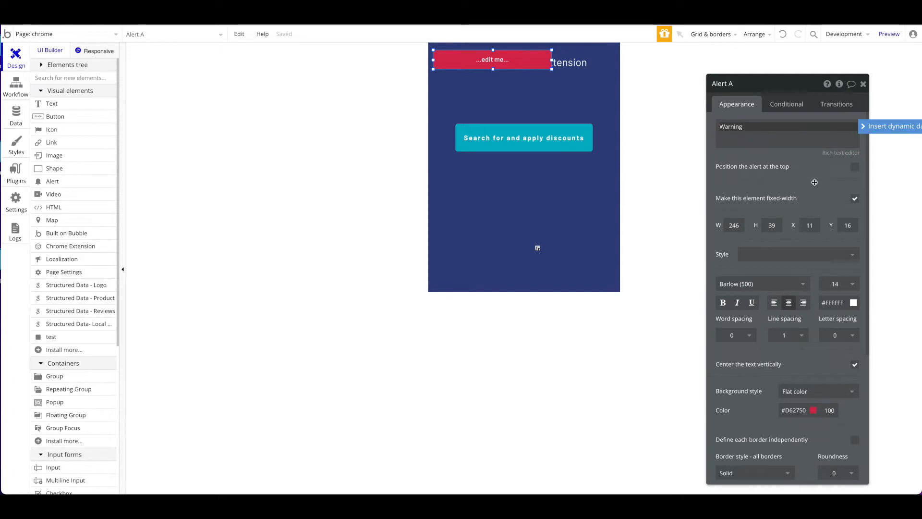
left_click(854, 167)
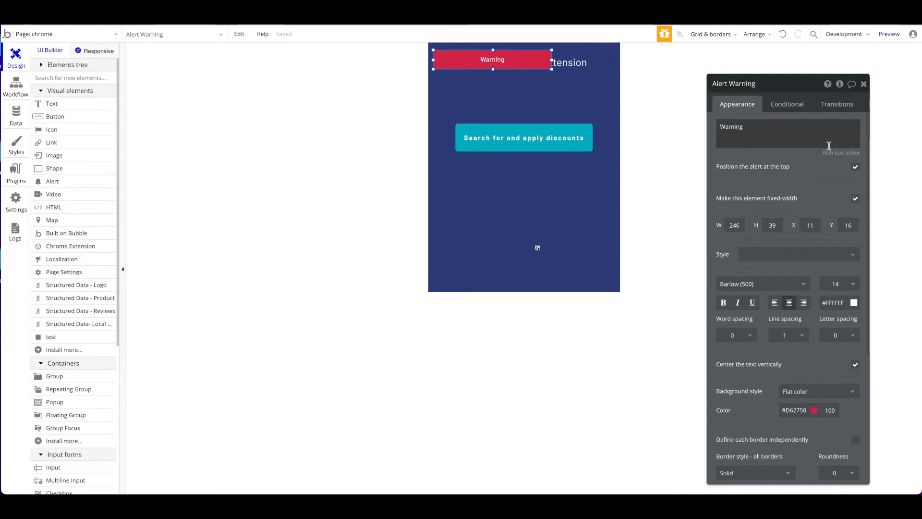
- Stretch the Warning alert across the full page width and up to the page's upper edge
left_click_drag(552, 60, 656, 64)
left_click(528, 59)
left_click_drag(526, 50, 527, 42)
left_click_drag(433, 57, 426, 57)
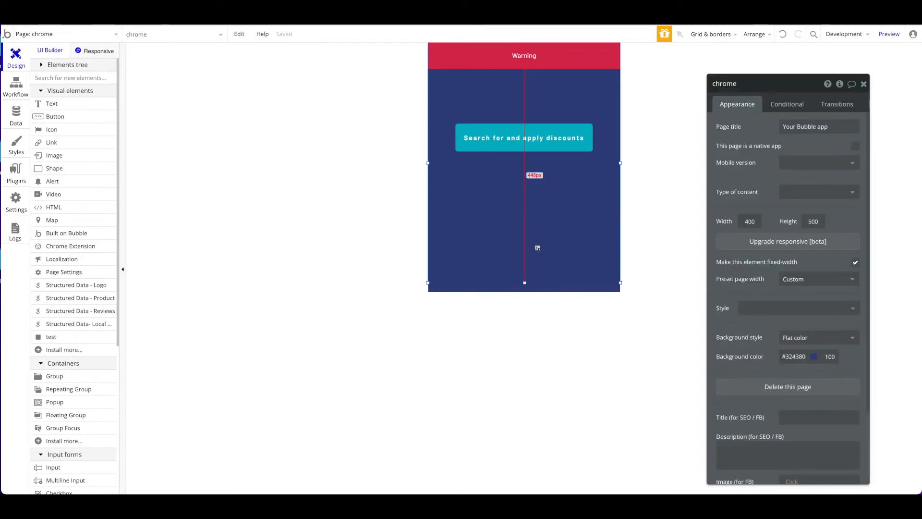
- Add a second alert about 282 px wide and 38 px high between the Warning alert and the search button
left_click(78, 76)
type("aler")
left_click(72, 104)
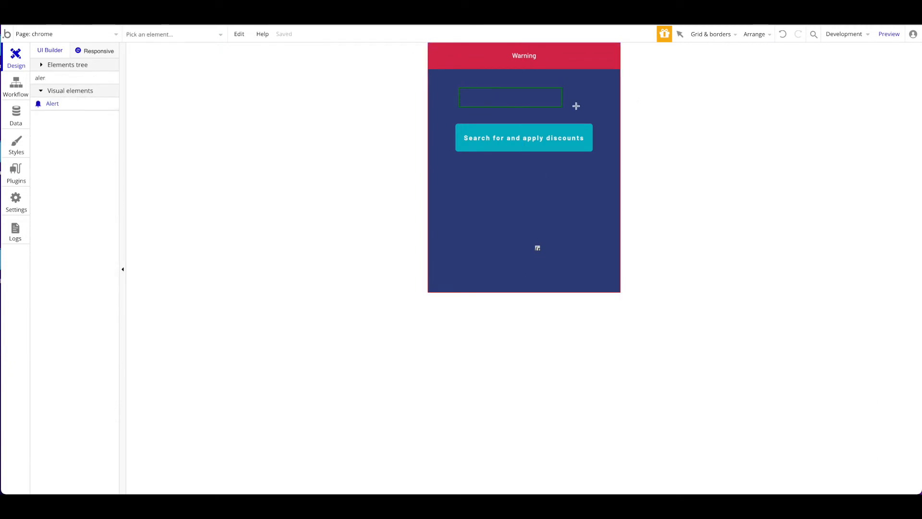
left_click_drag(560, 105, 594, 105)
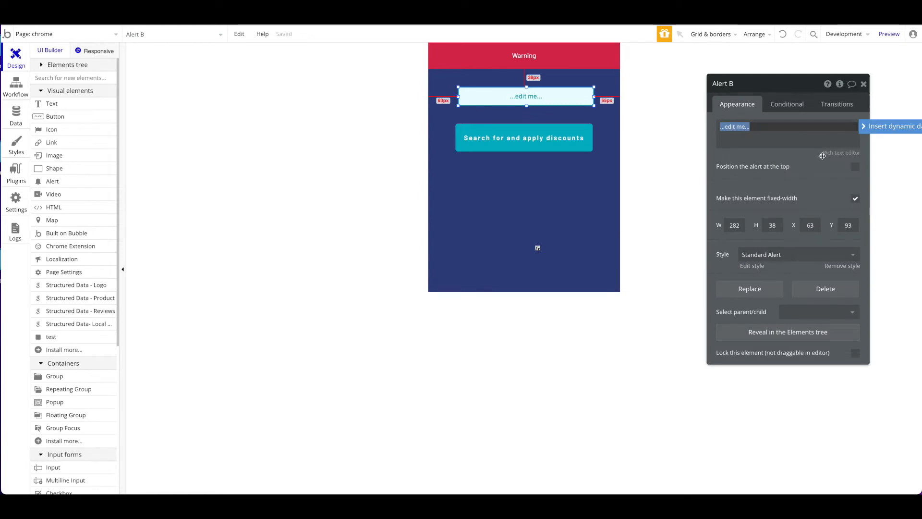
- Enable positioning the second alert at the top, move it to the page's upper edge and stretch it across the full page width
left_click(855, 167)
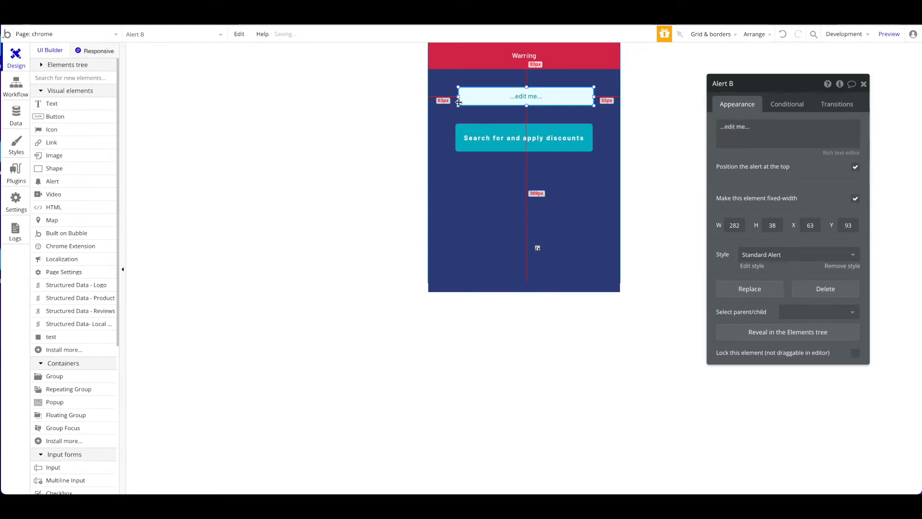
left_click_drag(465, 97, 465, 52)
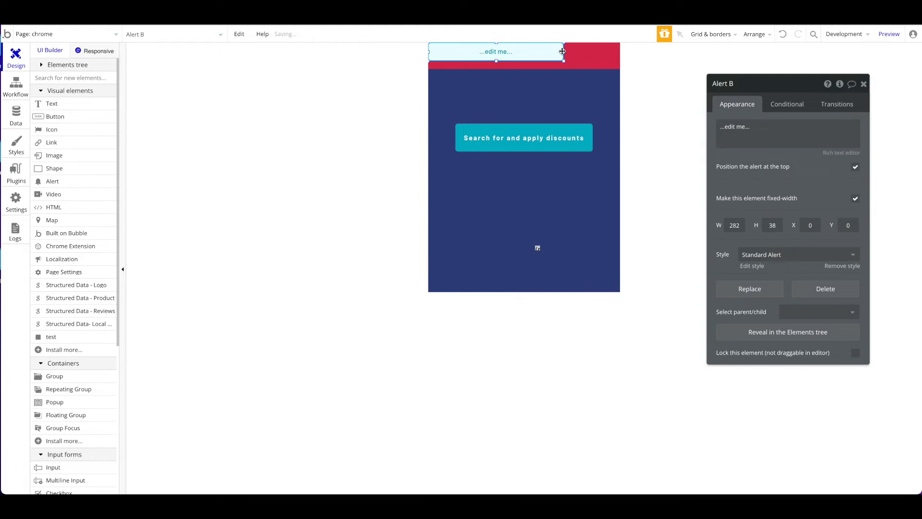
left_click_drag(560, 51, 685, 46)
- Set the second alert's text to "Success"
triple_click(791, 140)
type("s")
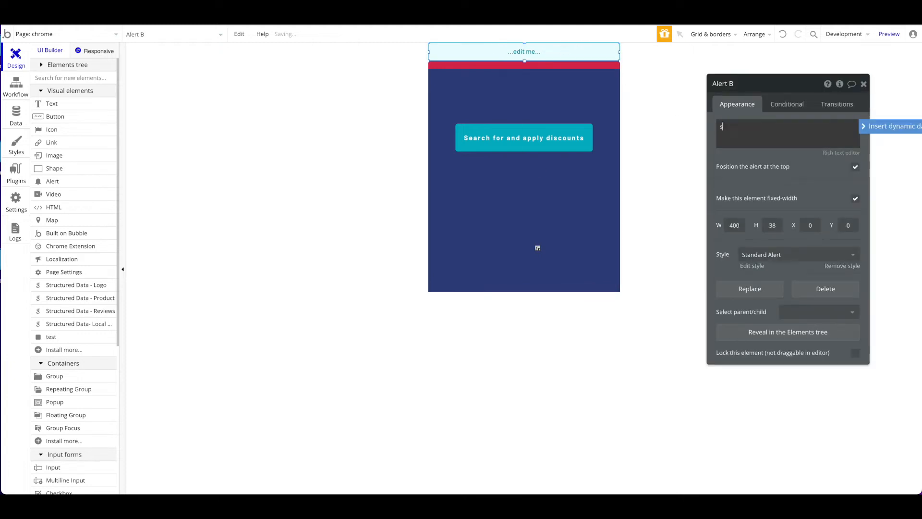
type("uccess")
key("BackSpace")
left_click(785, 165)
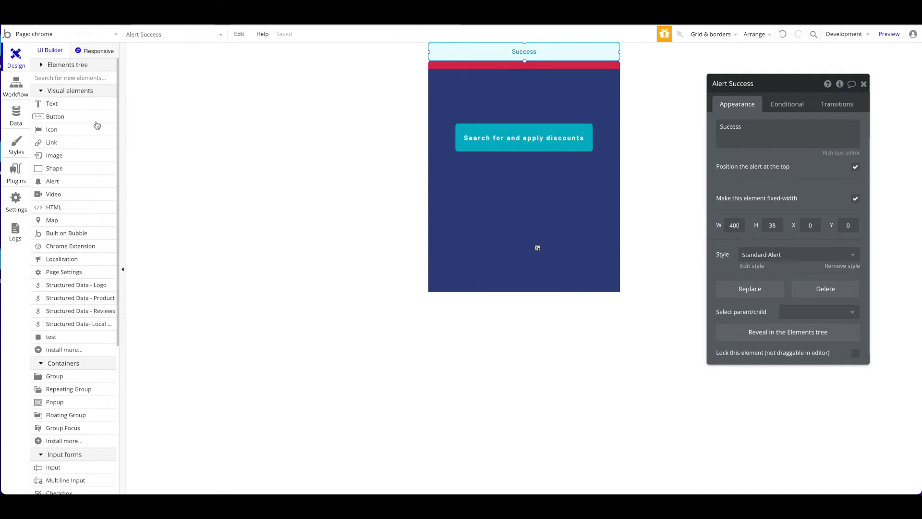
- Hide the Warning alert in the editor and create a click workflow for the "Search for and apply discounts" button
left_click(42, 66)
left_click(62, 110)
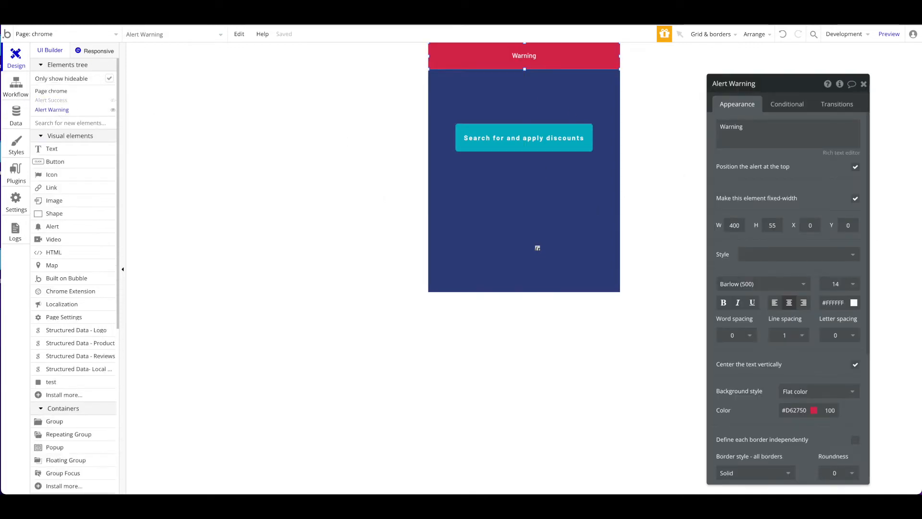
left_click(57, 111)
left_click(531, 141)
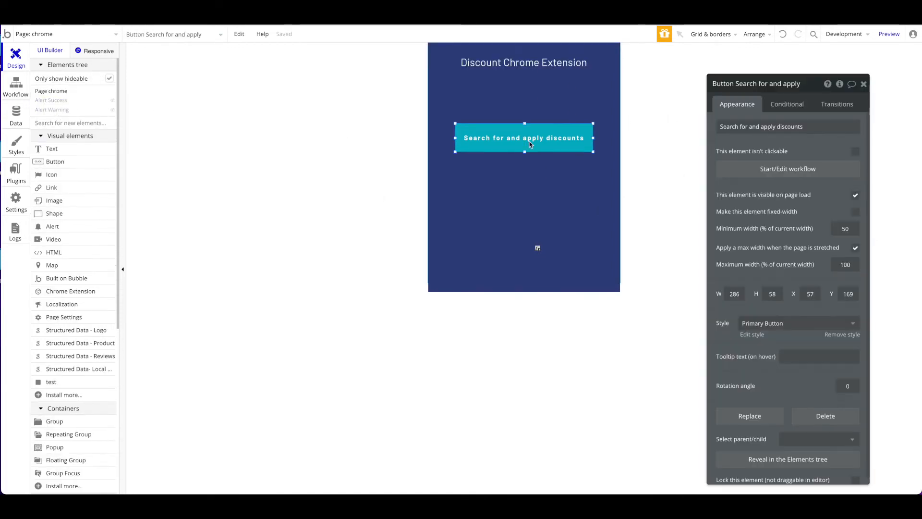
left_click(787, 171)
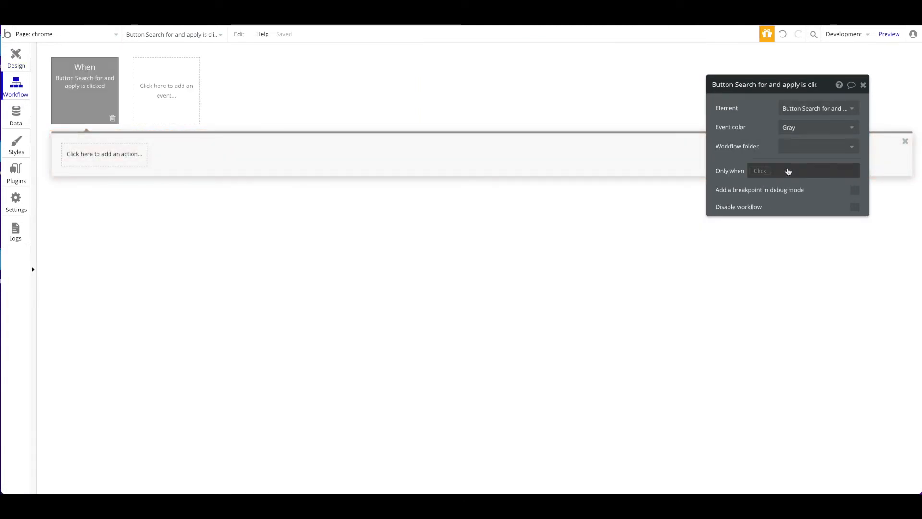
- Add the Chrome Extension element action Change Value by ID as the workflow's first action
left_click(119, 162)
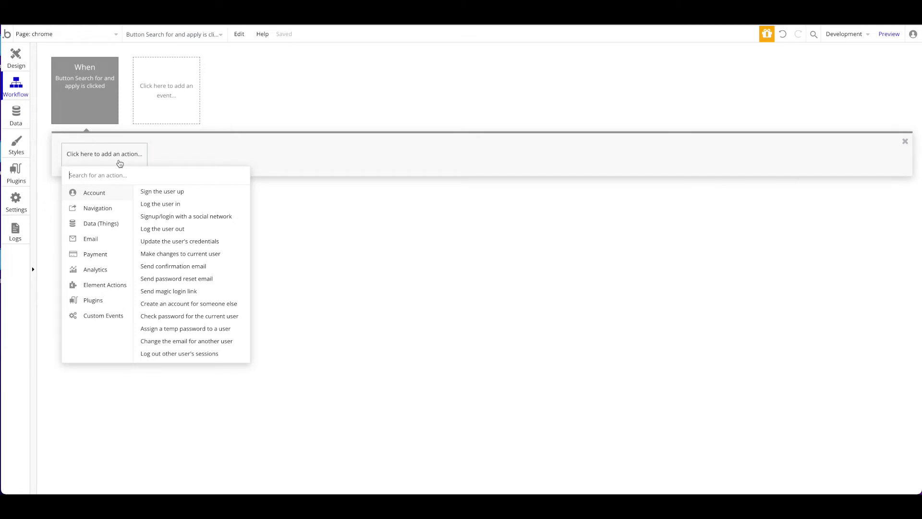
mouse_move(123, 233)
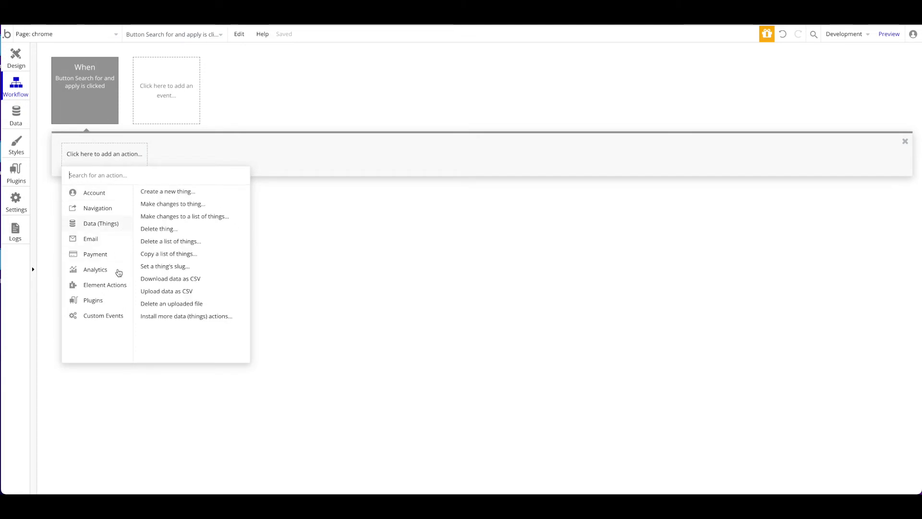
mouse_move(117, 285)
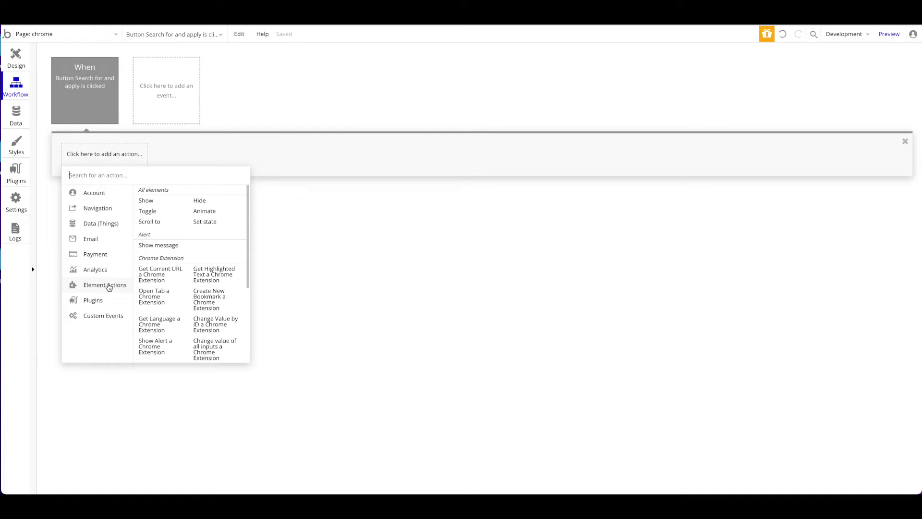
scroll(164, 260, "down", 1)
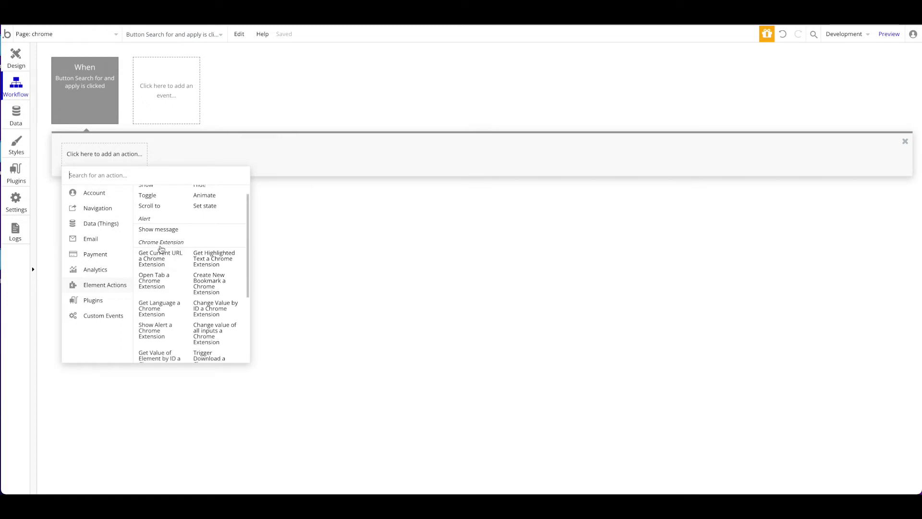
scroll(177, 261, "down", 3)
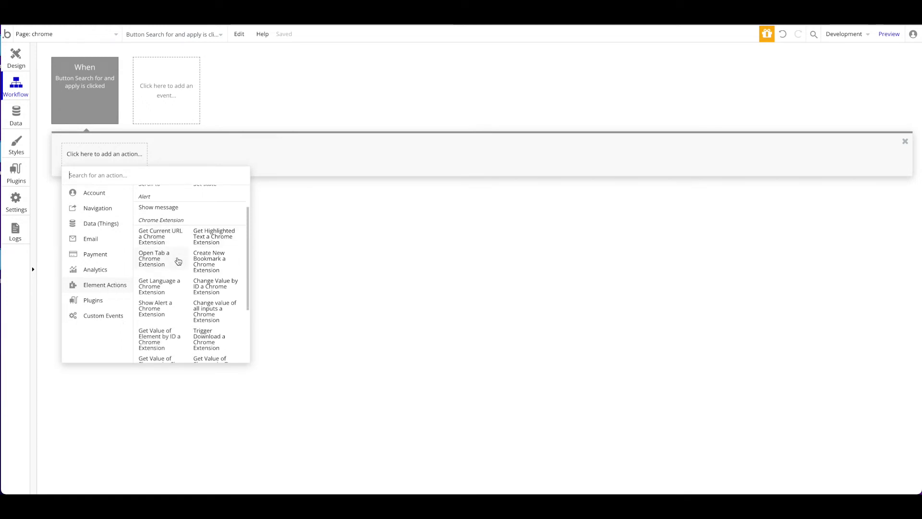
scroll(177, 261, "down", 1)
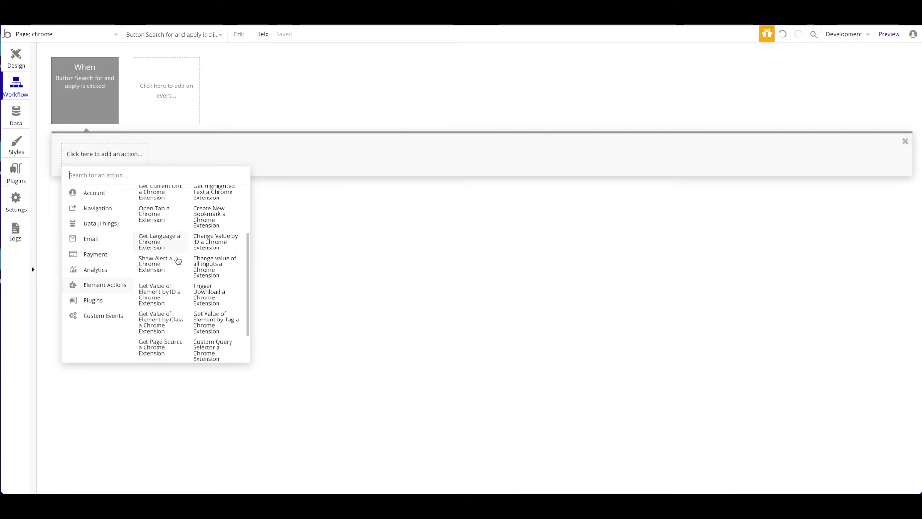
left_click(212, 246)
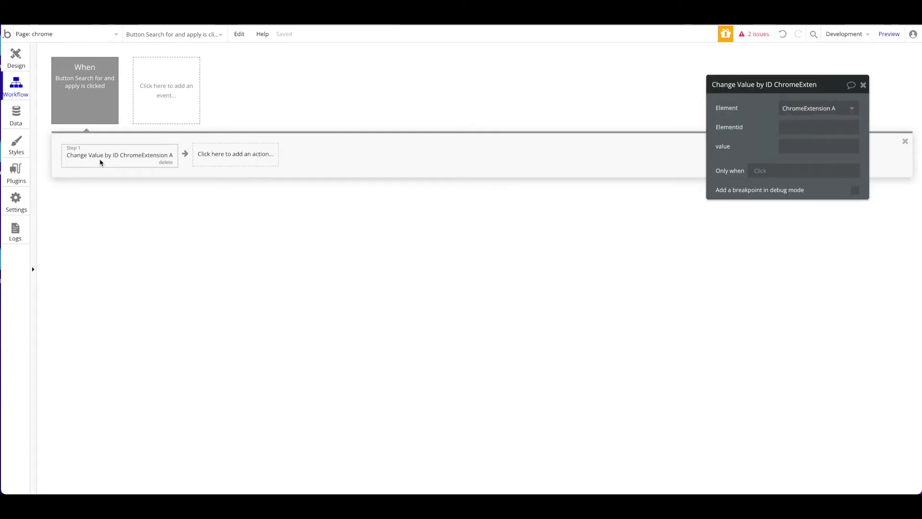
- Begin the Change Value by ID action's only-when condition with a "Do a search for" expression
left_click(668, 200)
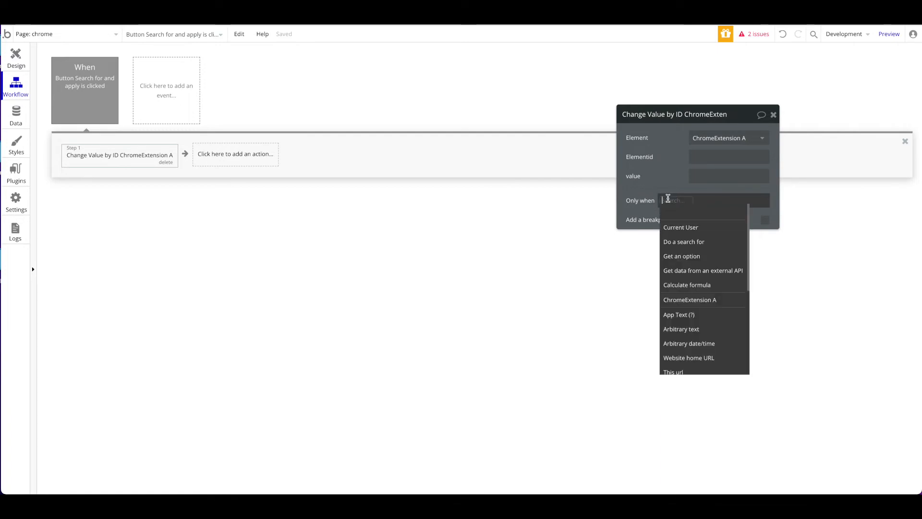
left_click(706, 249)
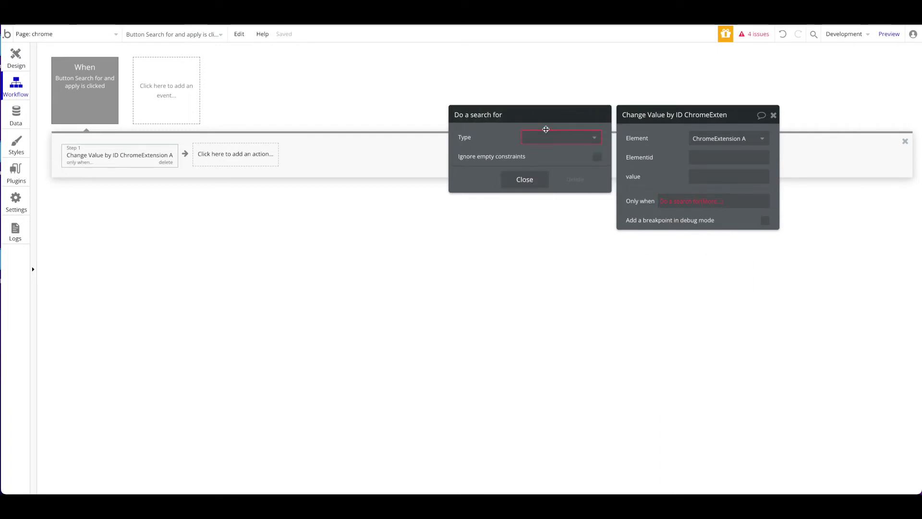
left_click(525, 180)
- Add a Chrome Extension Get Current URL action and move it ahead of the Change Value by ID action
left_click(248, 155)
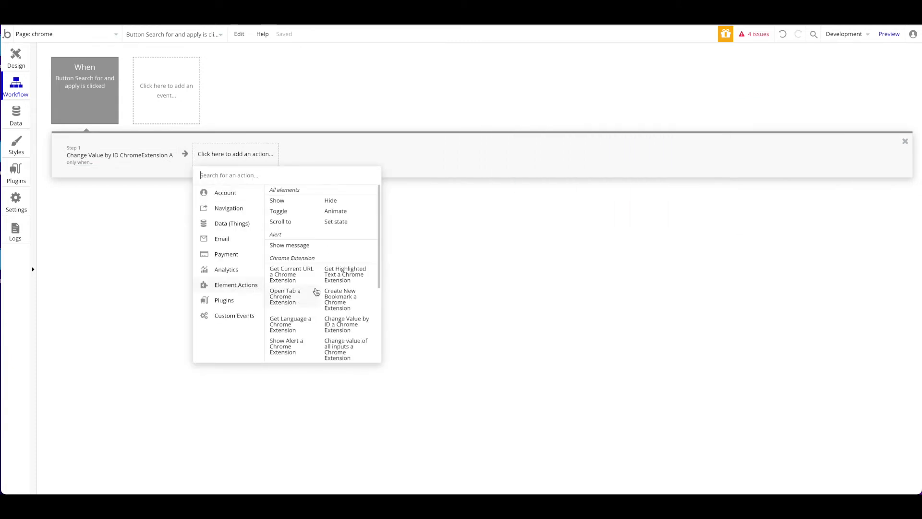
scroll(317, 292, "down", 1)
left_click(284, 248)
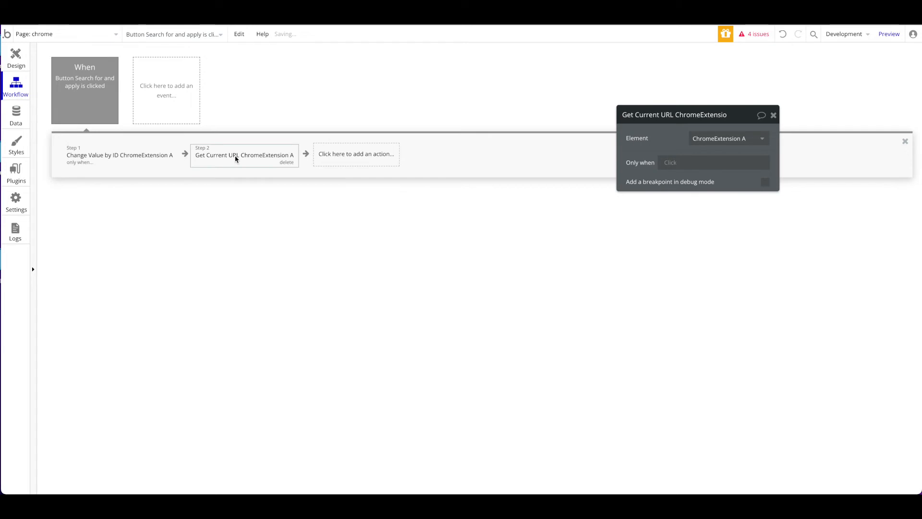
left_click(261, 158)
left_click_drag(261, 164, 126, 158)
- Set the search type in the Change Value by ID action's only-when condition to discount
left_click(242, 167)
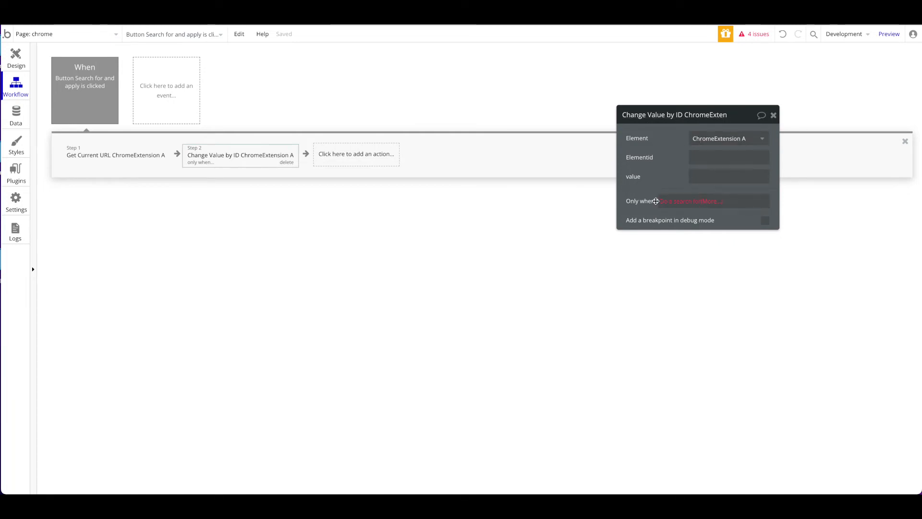
left_click(682, 201)
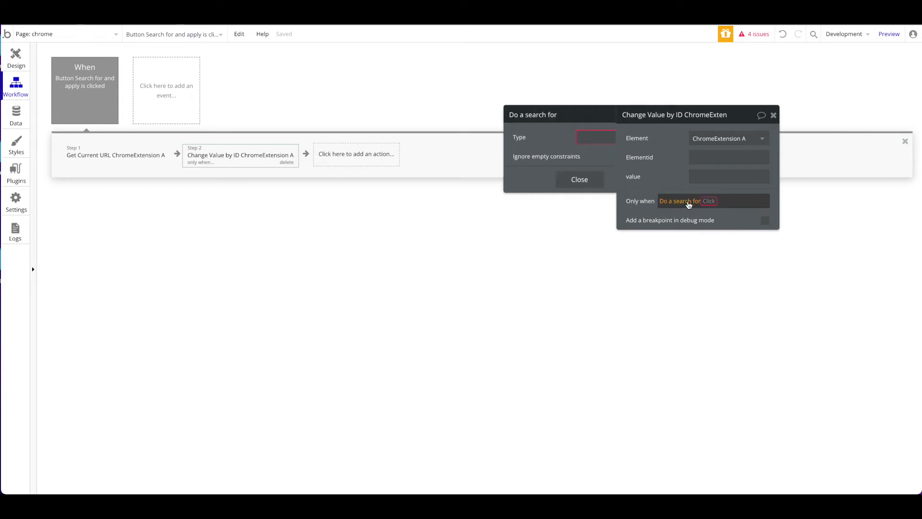
left_click(581, 138)
left_click(541, 168)
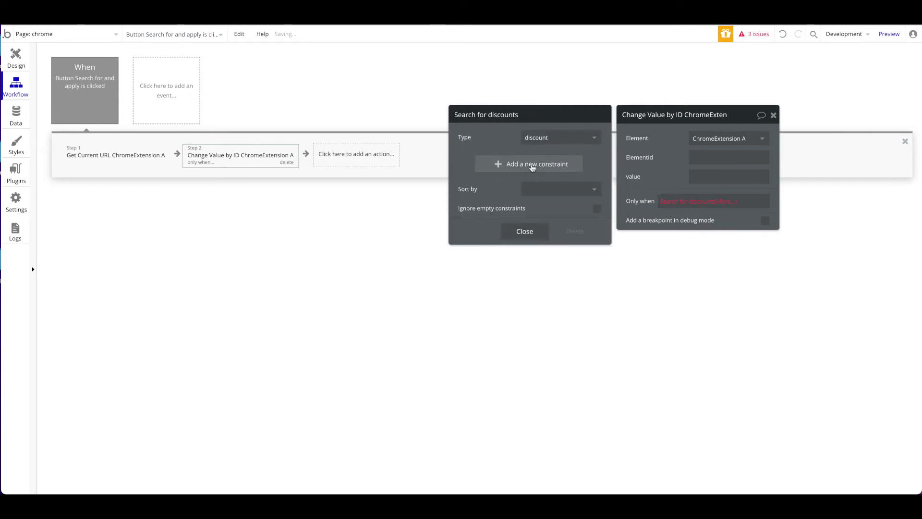
- Constrain the condition's discount search to url_of_shop contains ChromeExtension A's Current URL
left_click(532, 164)
left_click(494, 199)
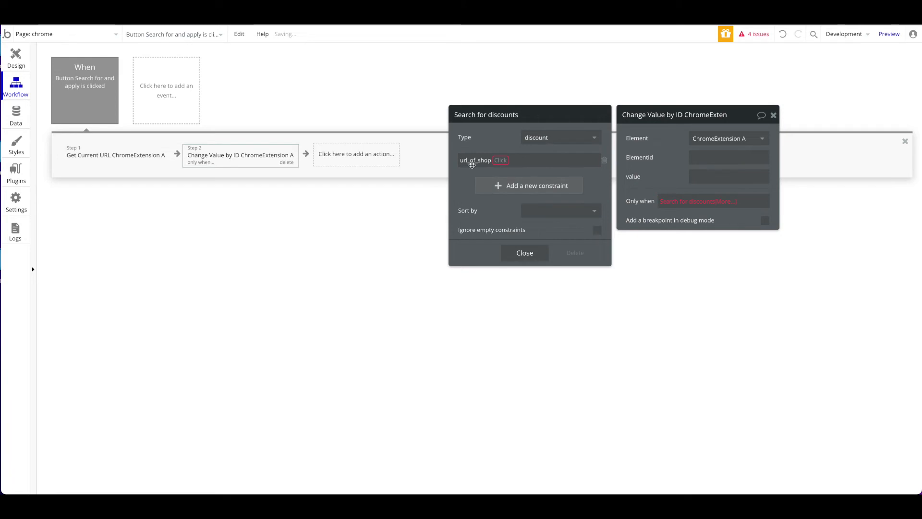
left_click(501, 160)
left_click(528, 200)
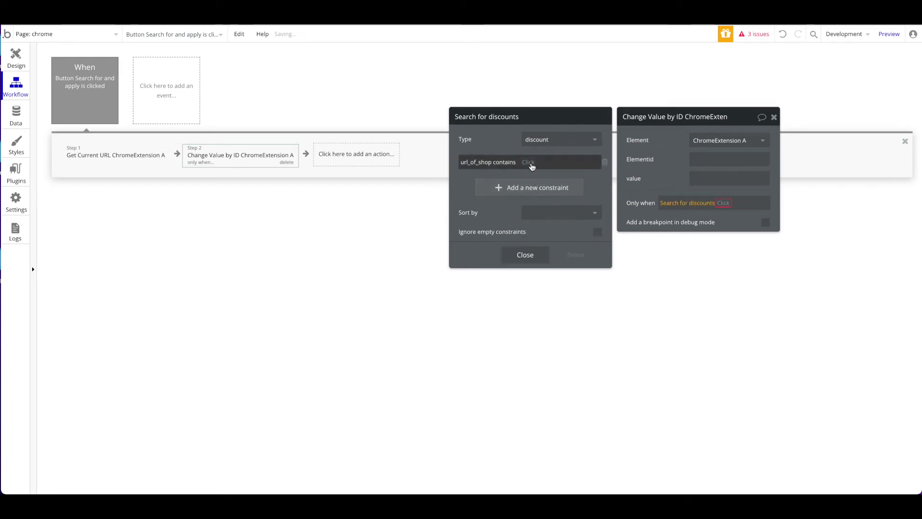
left_click(532, 164)
left_click(532, 261)
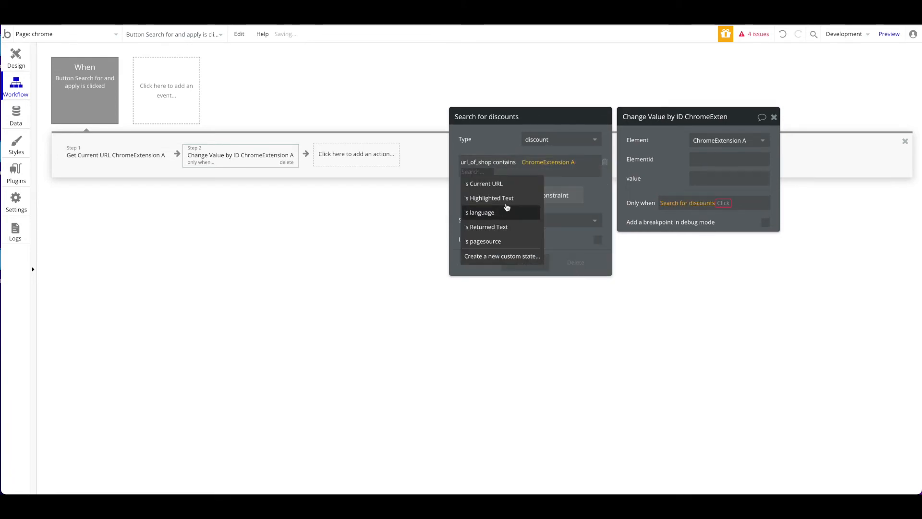
left_click(505, 183)
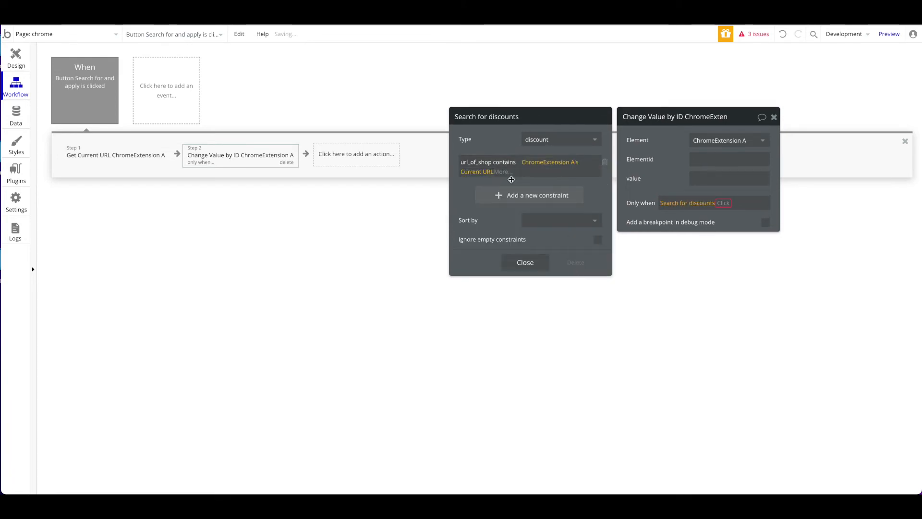
- Complete the Change Value by ID action's only-when condition as "Search for discounts:count is not 0"
left_click(125, 157)
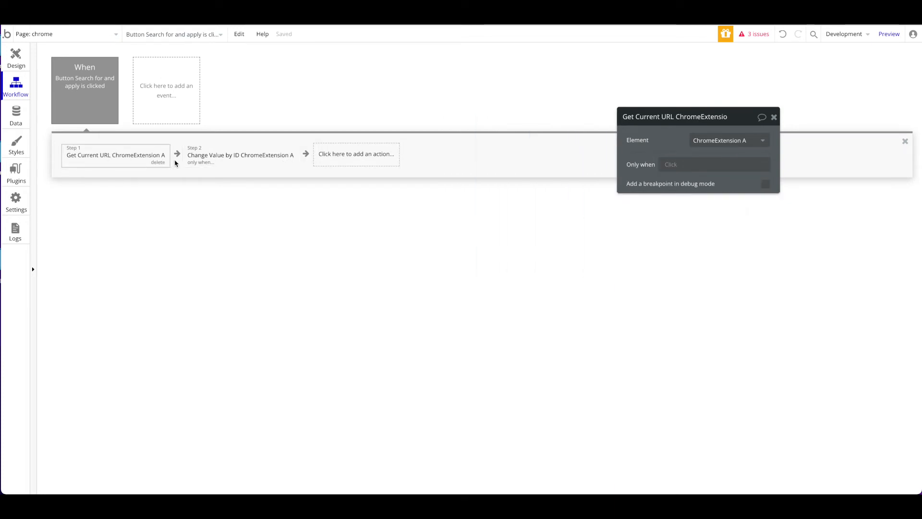
left_click(206, 156)
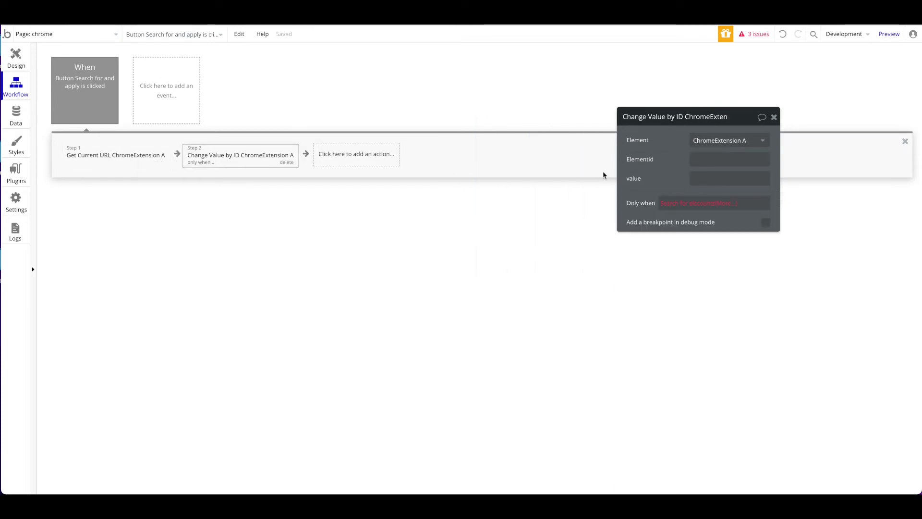
left_click(686, 203)
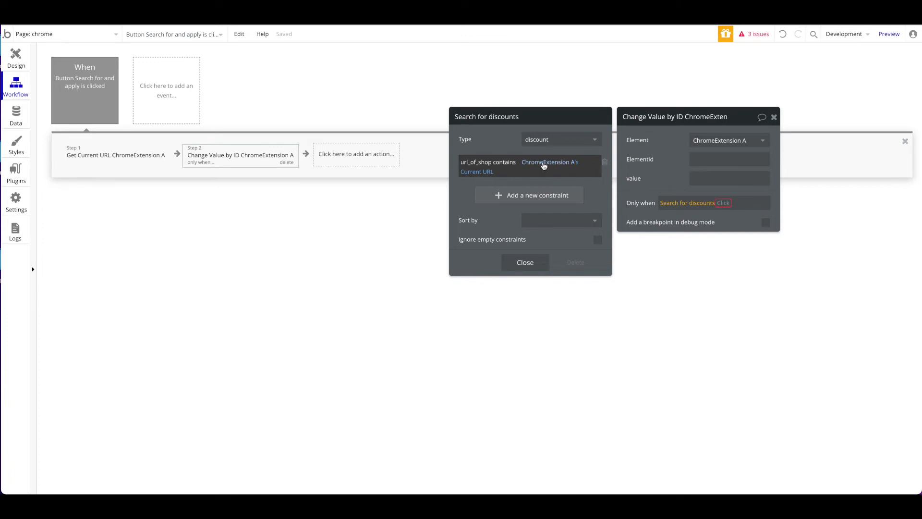
left_click(723, 202)
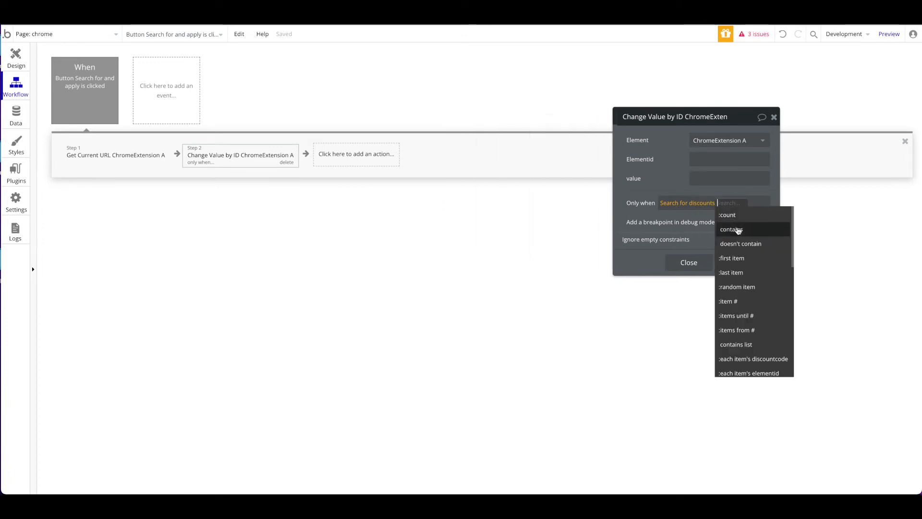
left_click(745, 220)
left_click(765, 242)
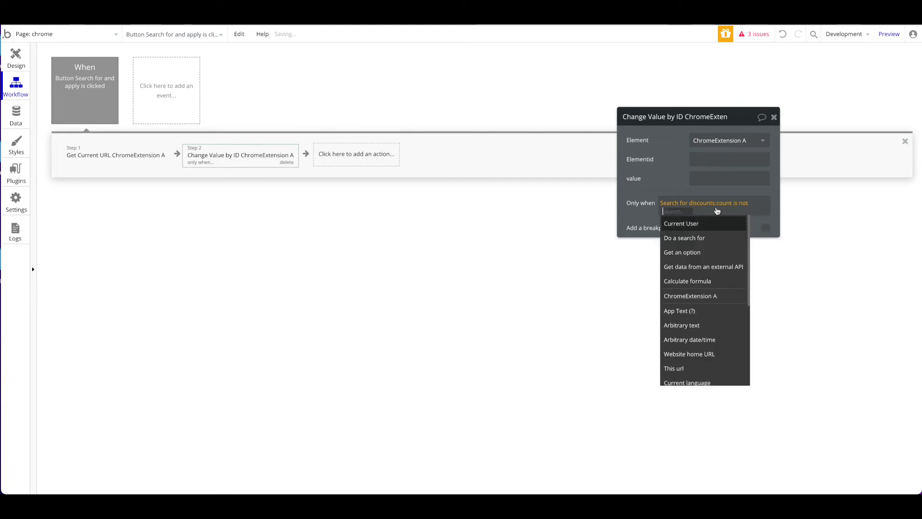
type("0")
left_click(678, 180)
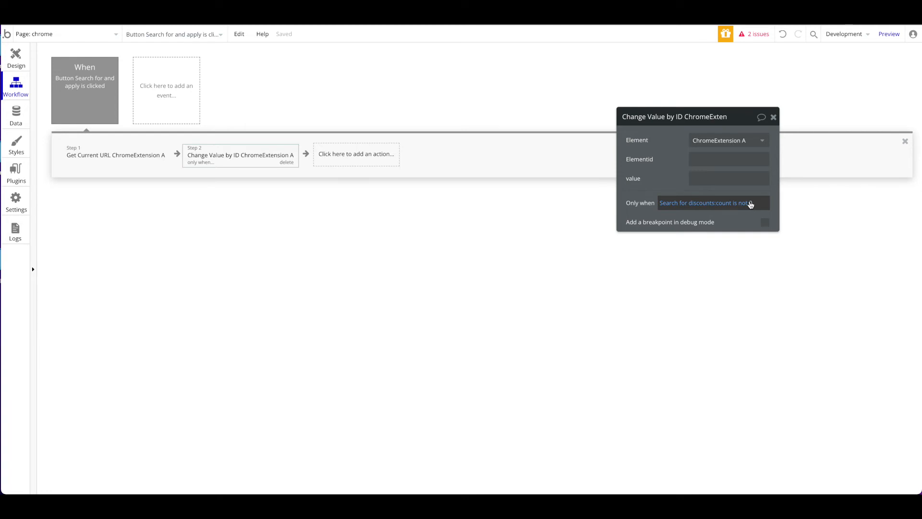
- Set the Elementid of the Change Value by ID action to a database search of type discount
left_click(712, 159)
left_click(838, 160)
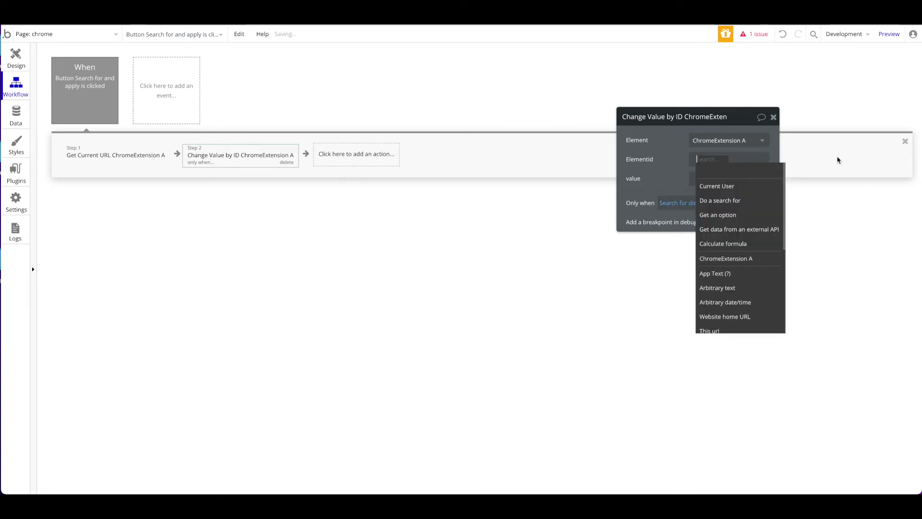
left_click(720, 200)
left_click(556, 173)
left_click(554, 168)
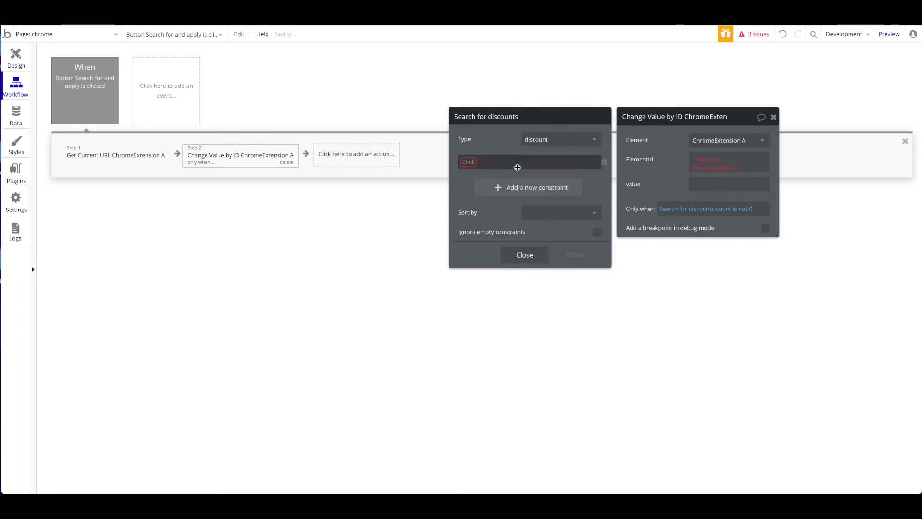
left_click(469, 161)
left_click(495, 175)
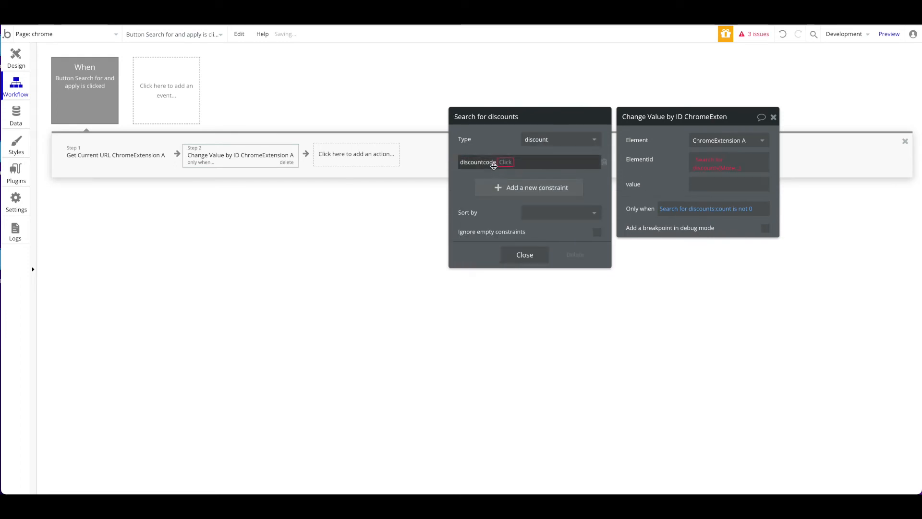
left_click(604, 162)
- Constrain the Elementid's discount search to url_of_shop contains ChromeExtension A's Current URL
left_click(483, 166)
left_click(469, 162)
left_click(484, 202)
left_click(500, 161)
left_click(514, 203)
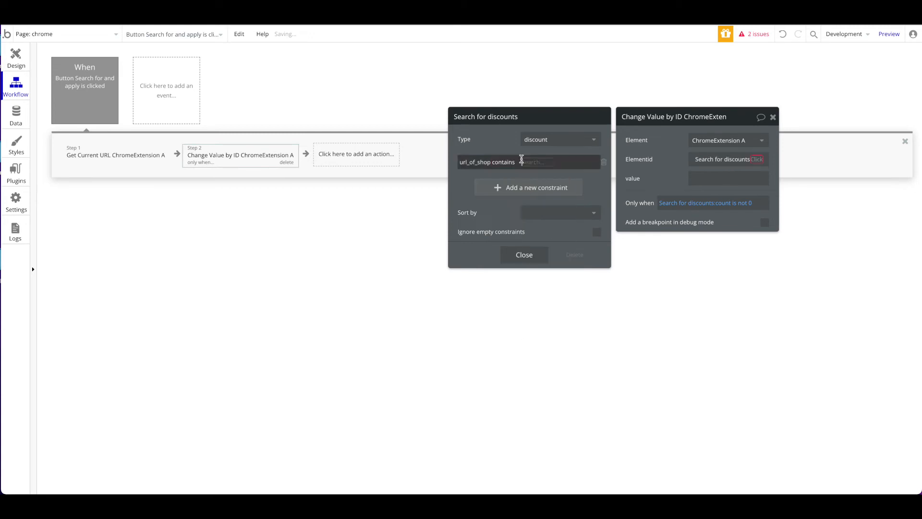
left_click(522, 162)
left_click(578, 263)
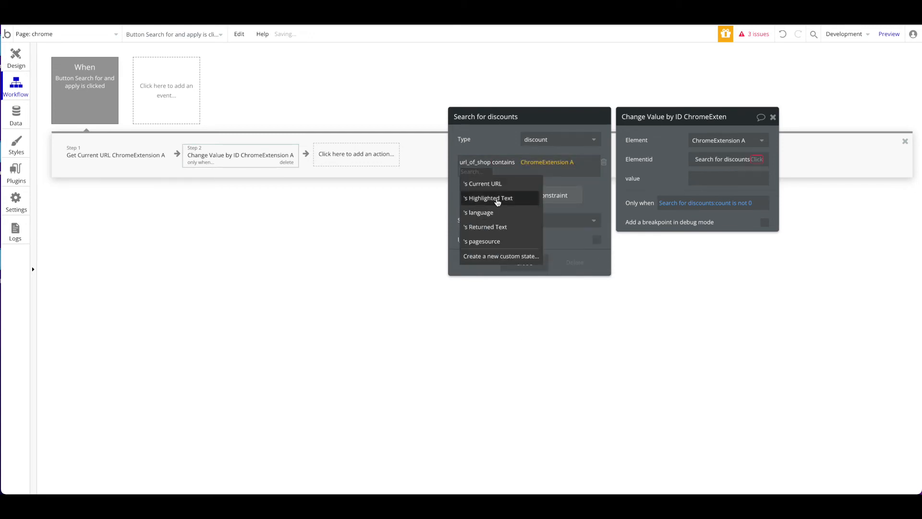
left_click(483, 183)
- Complete the Elementid expression as "Search for discounts:first item's elementid"
left_click(720, 163)
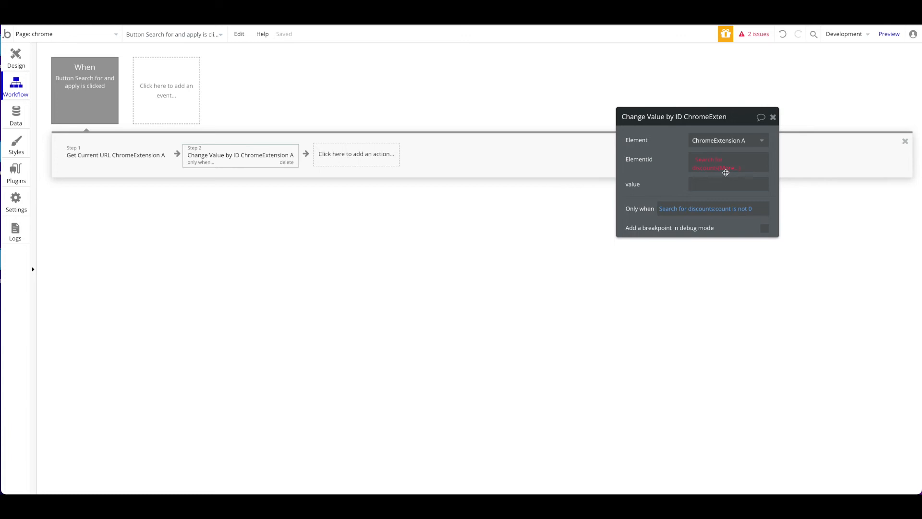
left_click(728, 168)
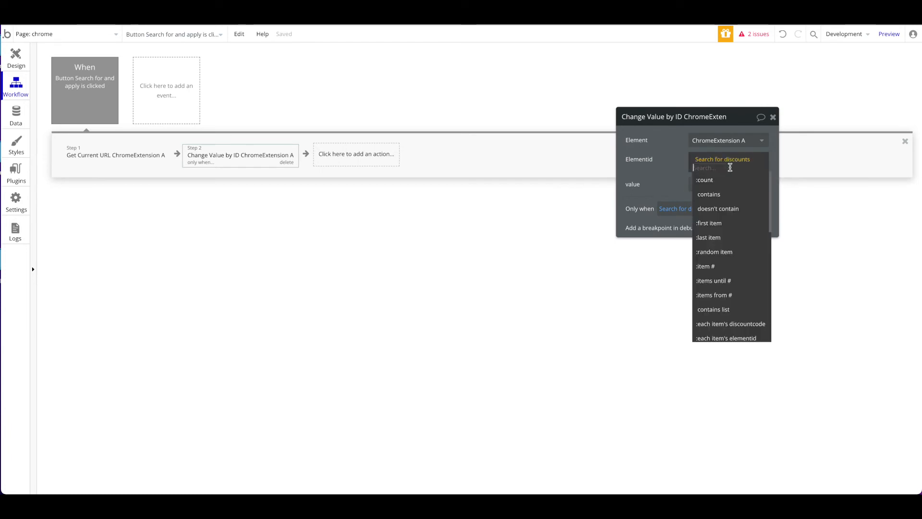
left_click(743, 221)
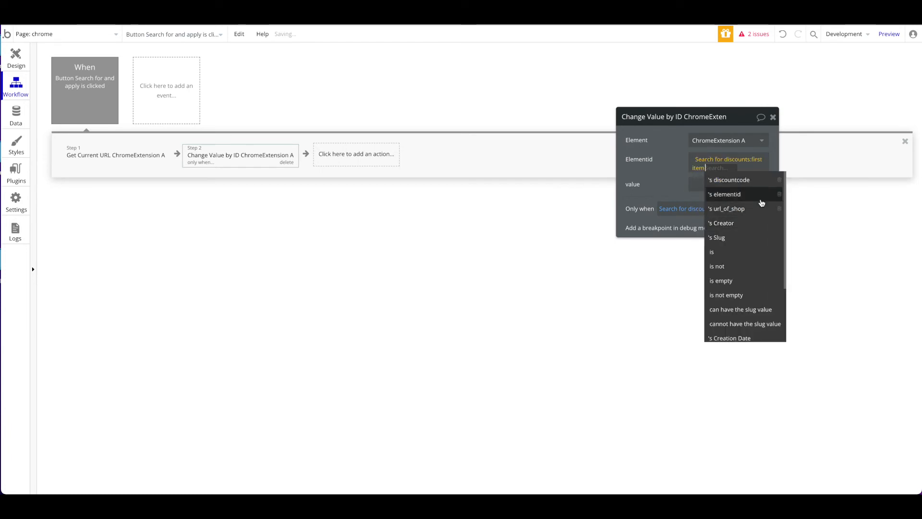
left_click(725, 194)
- Copy the Elementid expression into the action's value and change its field to discountcode
right_click(759, 163)
left_click(831, 143)
right_click(734, 183)
left_click(788, 165)
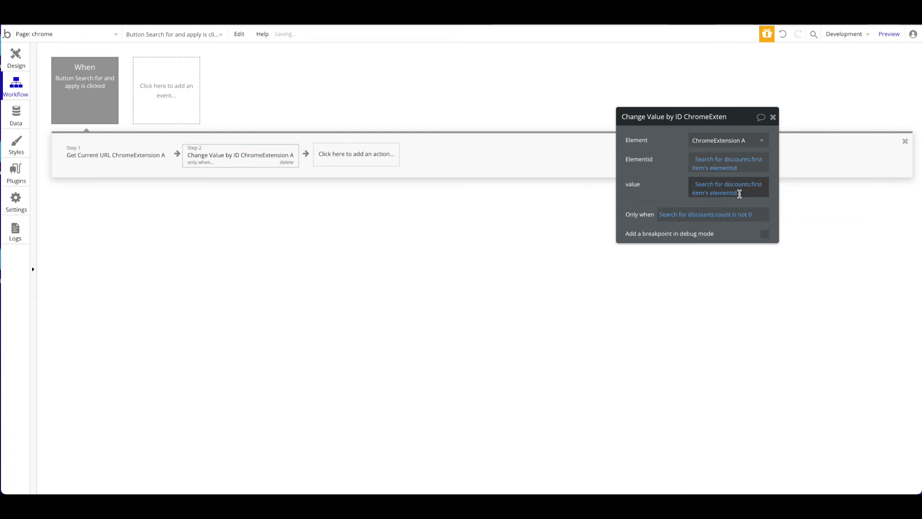
left_click(735, 192)
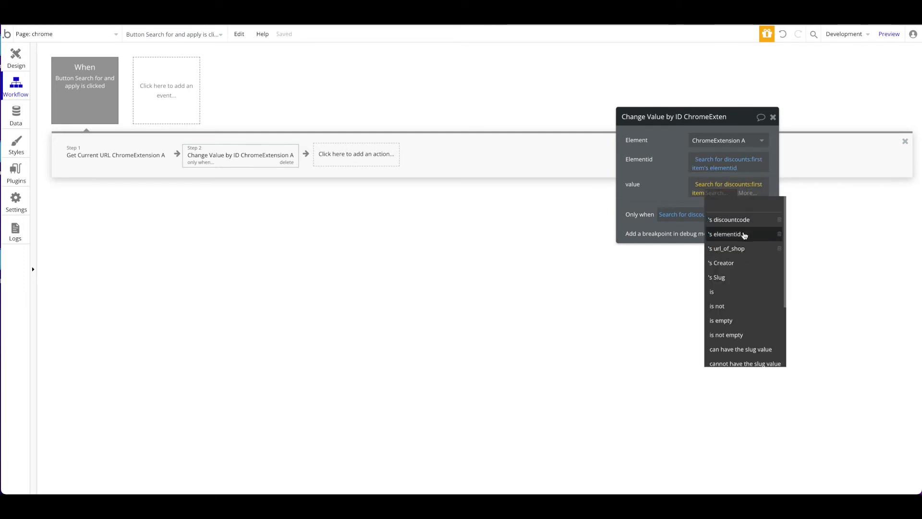
left_click(730, 219)
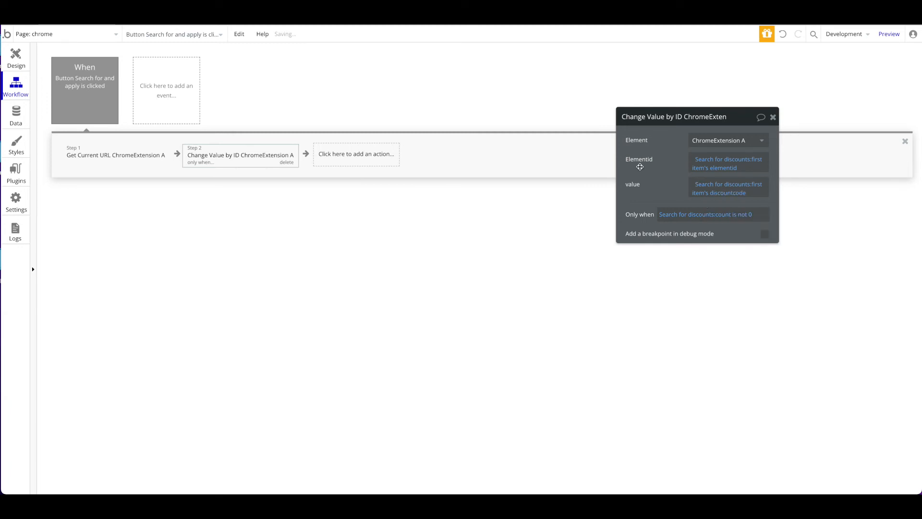
- Add a Show message action for the Alert Success element as the workflow's third step
left_click(392, 151)
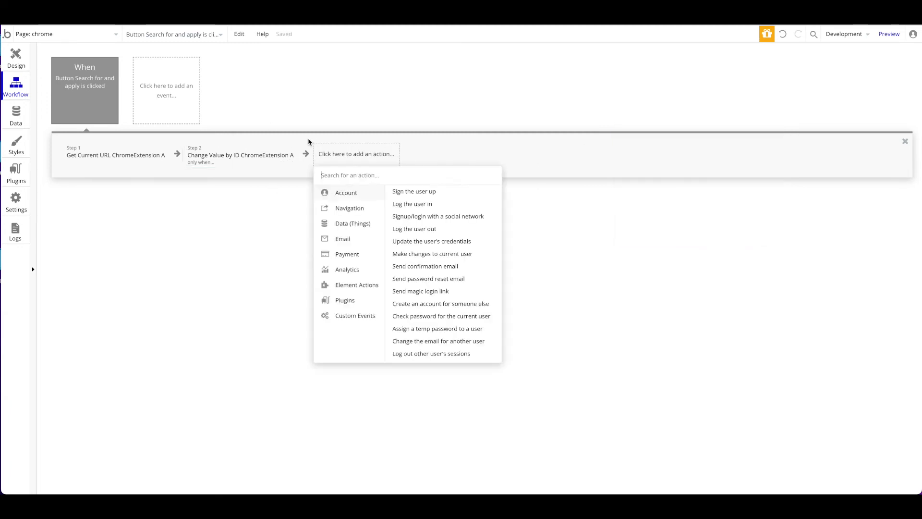
left_click(358, 284)
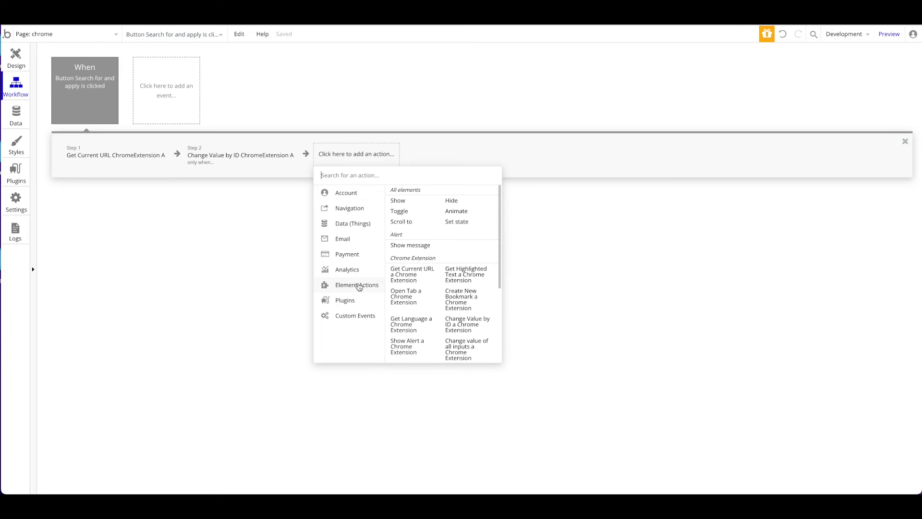
left_click(413, 247)
left_click(720, 148)
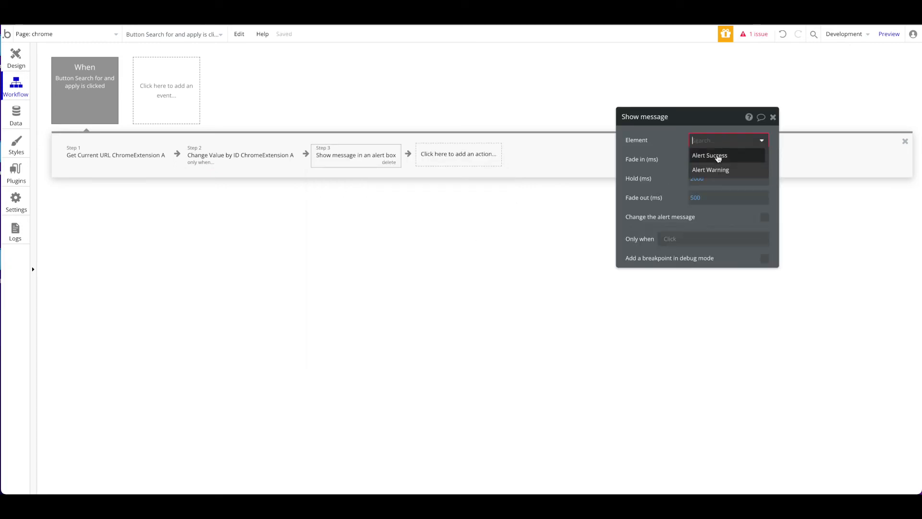
left_click(723, 154)
- Override the Alert Success message with "Discount code applied!"
left_click(765, 217)
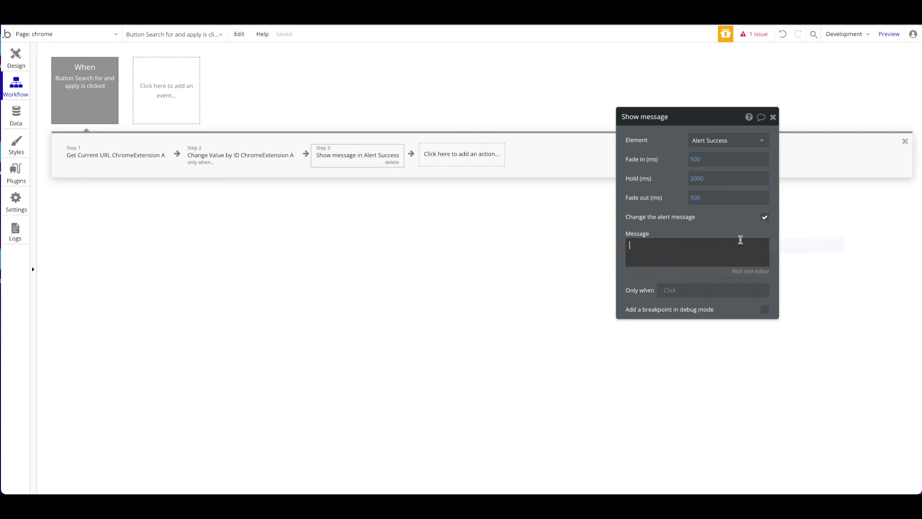
left_click(741, 243)
type("Discount code applied!")
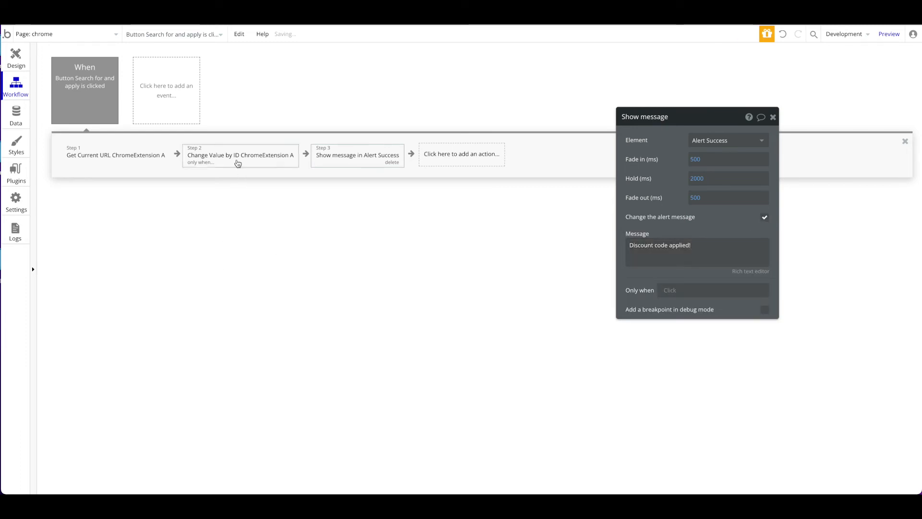
- Copy the only-when condition from the Change Value by ID action to the Alert Success message action
left_click(238, 158)
right_click(767, 218)
left_click(809, 188)
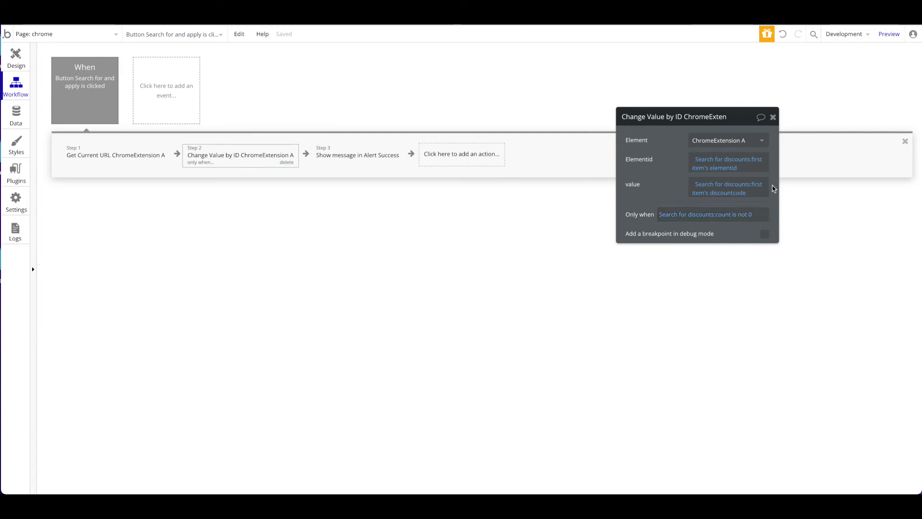
left_click(361, 159)
right_click(703, 290)
left_click(767, 275)
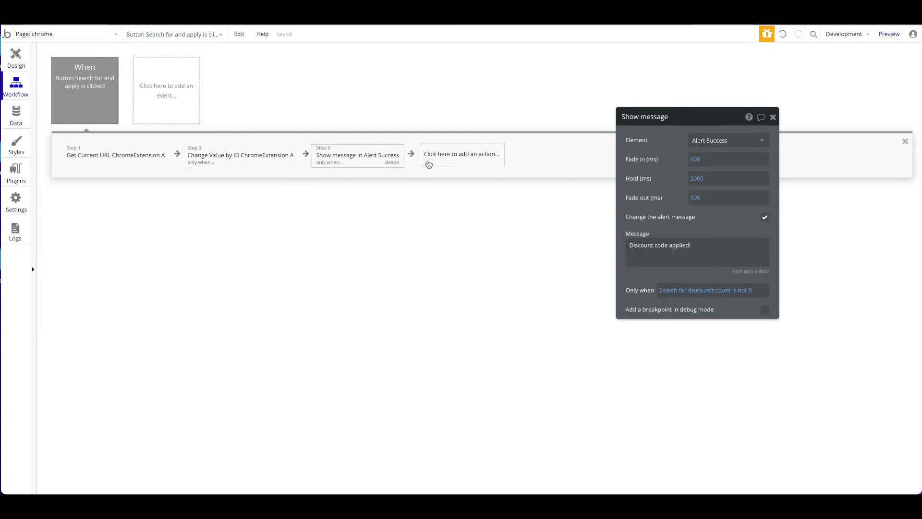
- Add a fourth workflow action that shows a message in the Alert Warning element
left_click(469, 153)
left_click(524, 244)
left_click(749, 139)
left_click(715, 169)
- Override the Alert Warning message with "Unfortunately there was no discount found"
left_click(765, 217)
left_click(726, 244)
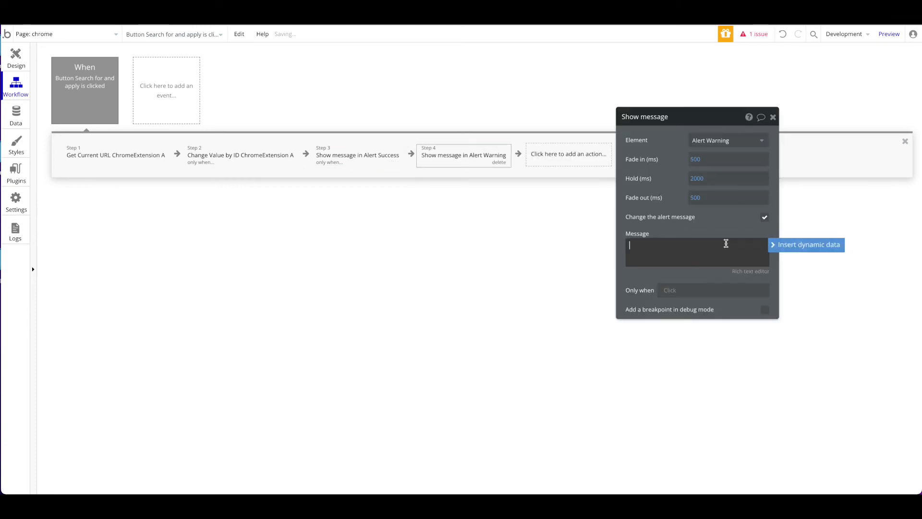
type("unfoa")
key("ctrl+a")
type("Unfortunately there")
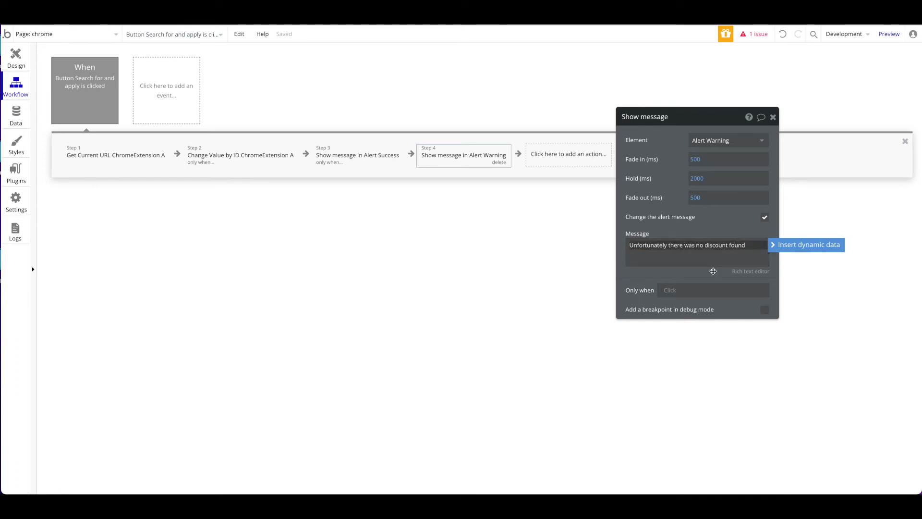
- Paste the copied only-when condition into the Alert Warning action and change it to "Search for discounts:count is 0"
right_click(741, 290)
left_click(754, 276)
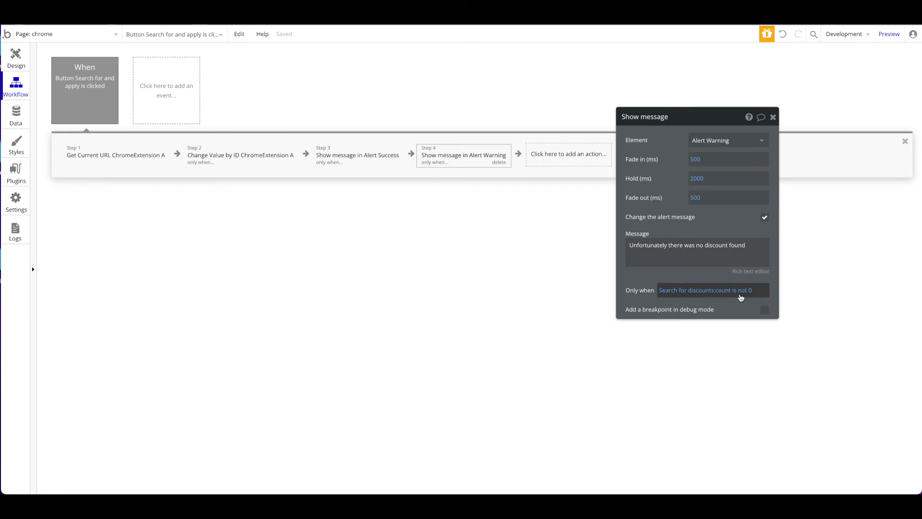
left_click(741, 297)
left_click(744, 330)
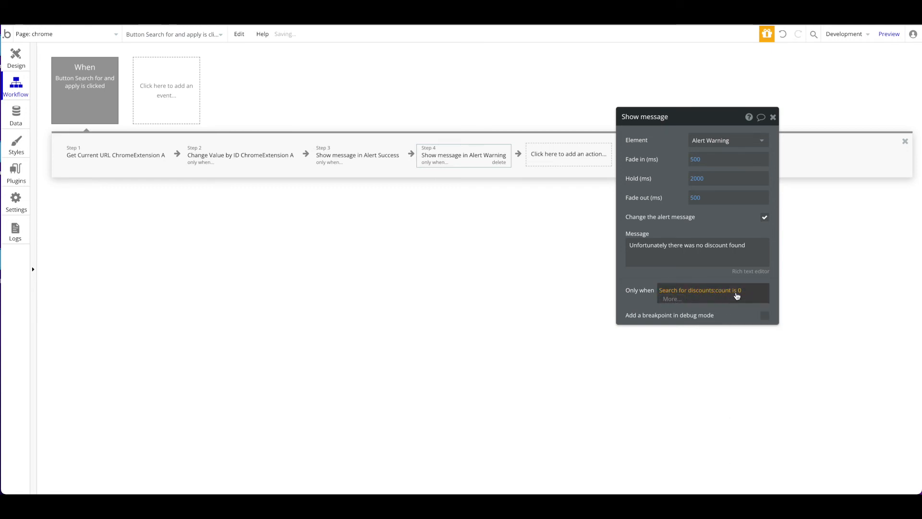
left_click(708, 271)
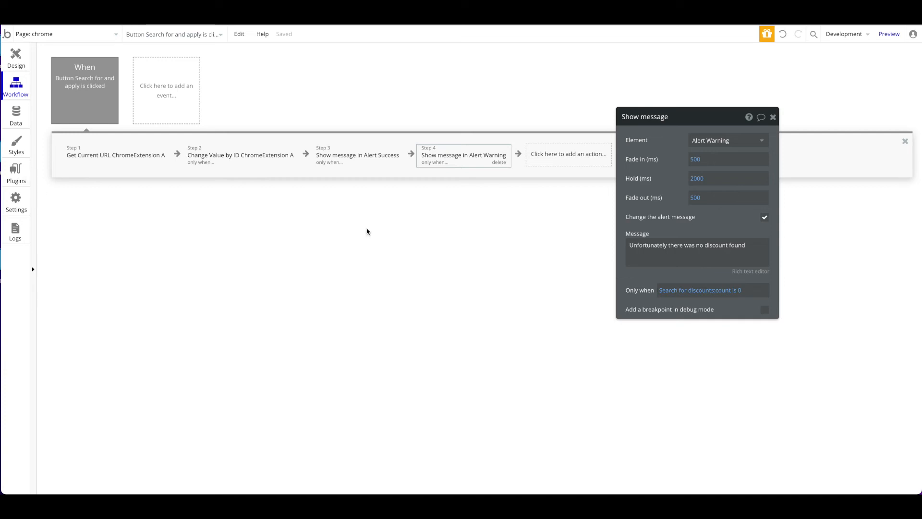
- Review the settings of the four workflow actions, including the discount searches in the Change Value by ID action
left_click(117, 163)
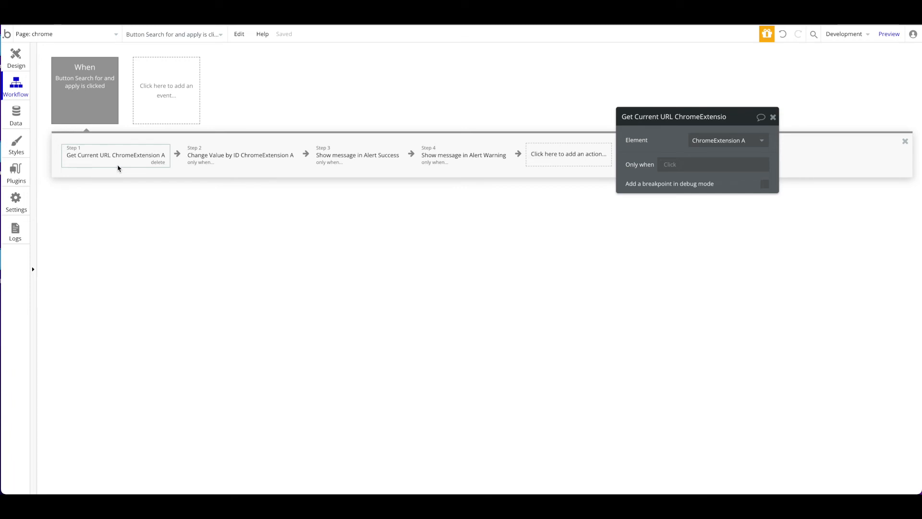
left_click(195, 162)
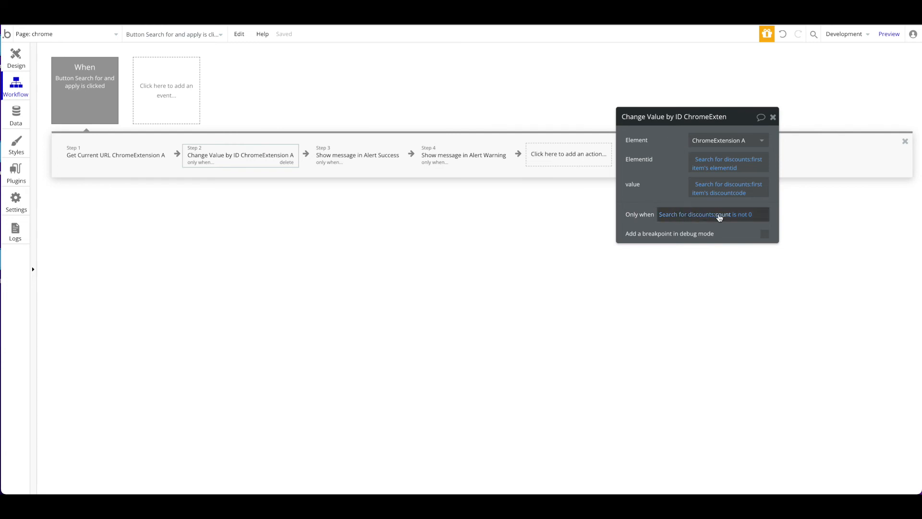
left_click(698, 215)
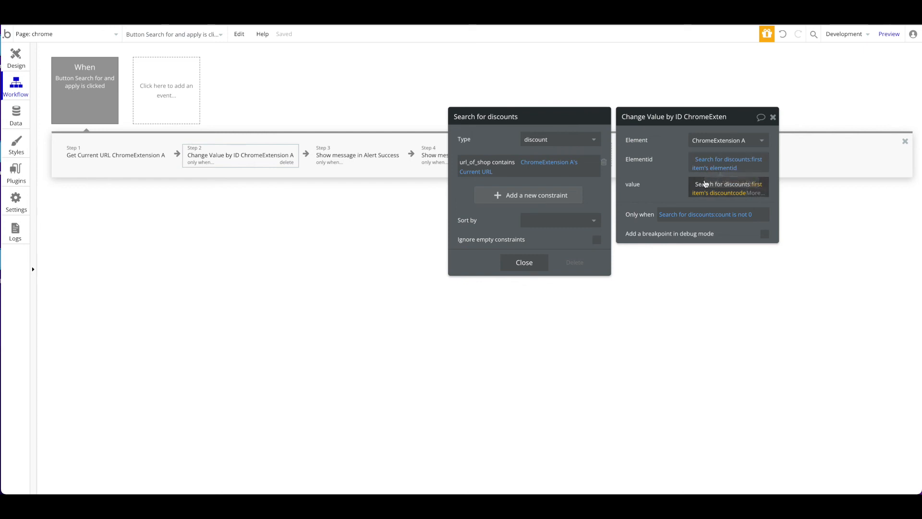
left_click(659, 174)
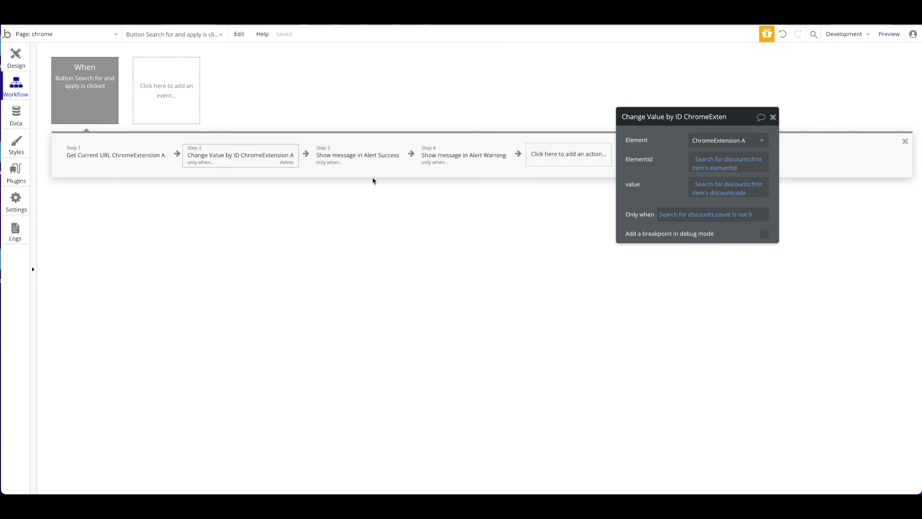
left_click(331, 163)
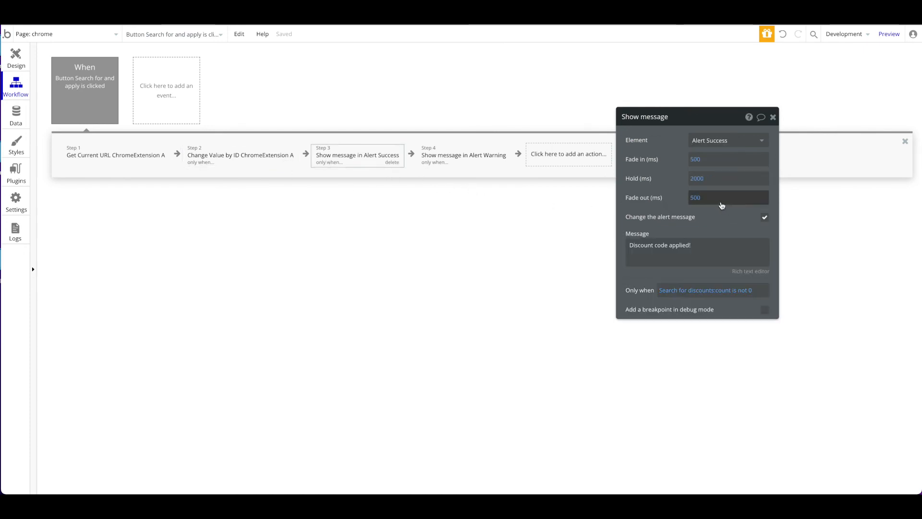
left_click(476, 164)
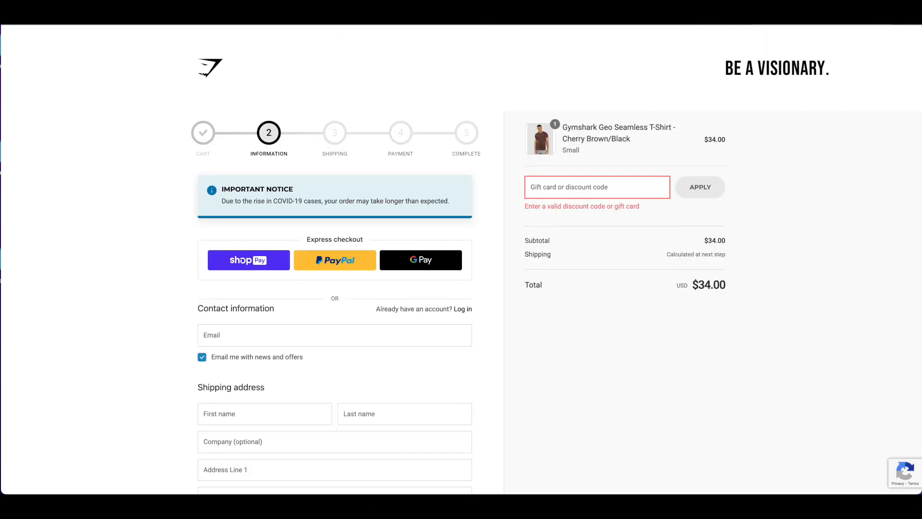
- Look over the Gymshark checkout page and the comparison operators offered for url_of_shop in the Alert Success condition's search
scroll(188, 87, "down", 7)
scroll(470, 49, "up", 7)
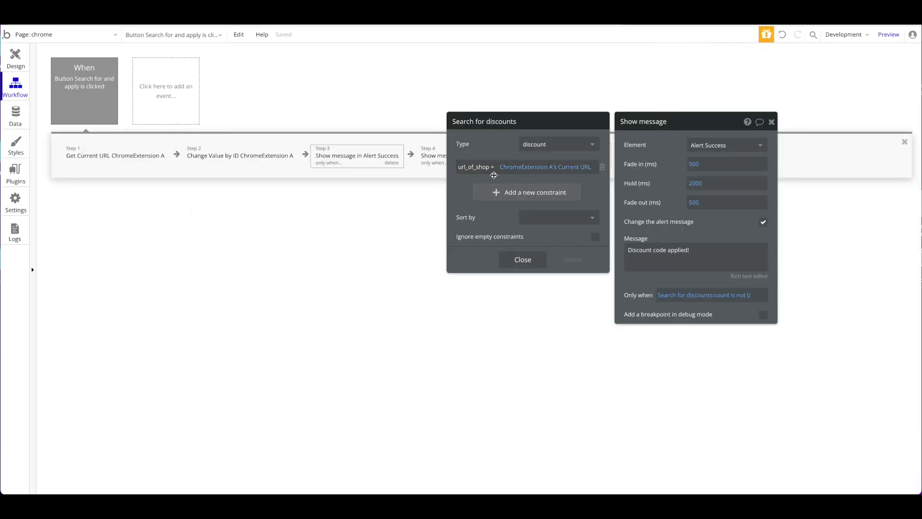
left_click(480, 169)
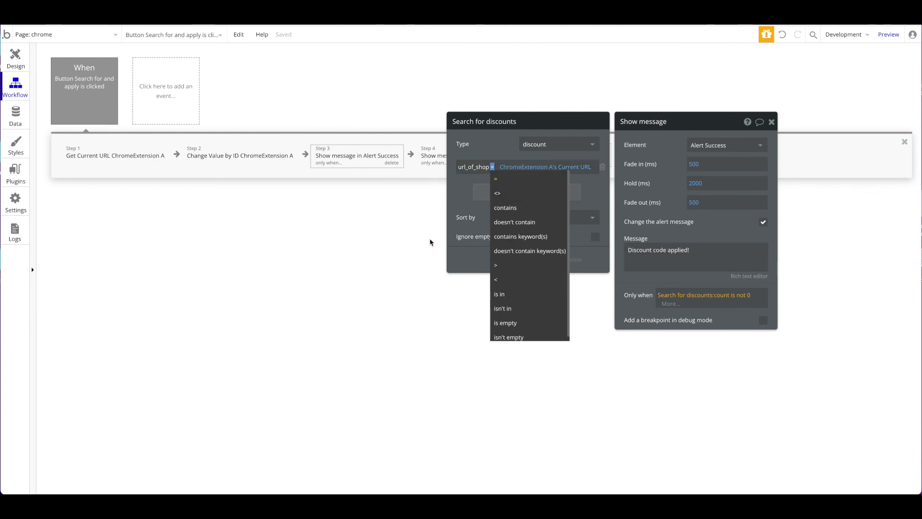
left_click(493, 141)
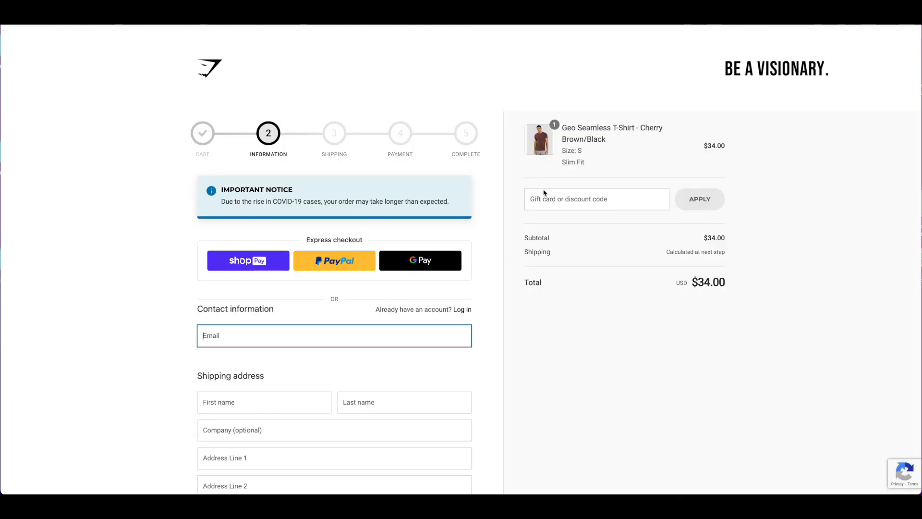
- Open the Demo Extension on the Gymshark checkout page and run its search for and apply discounts function
scroll(524, 182, "down", 7)
scroll(524, 182, "up", 7)
left_click(886, 25)
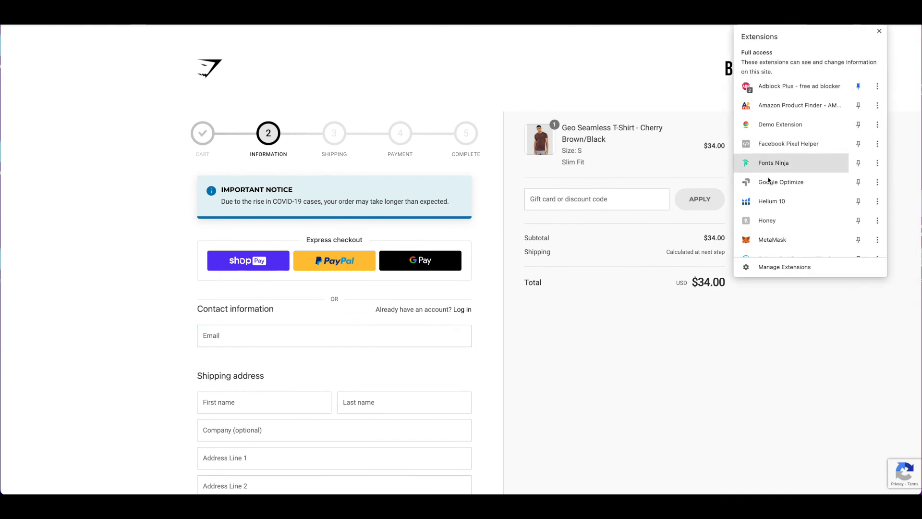
left_click(797, 126)
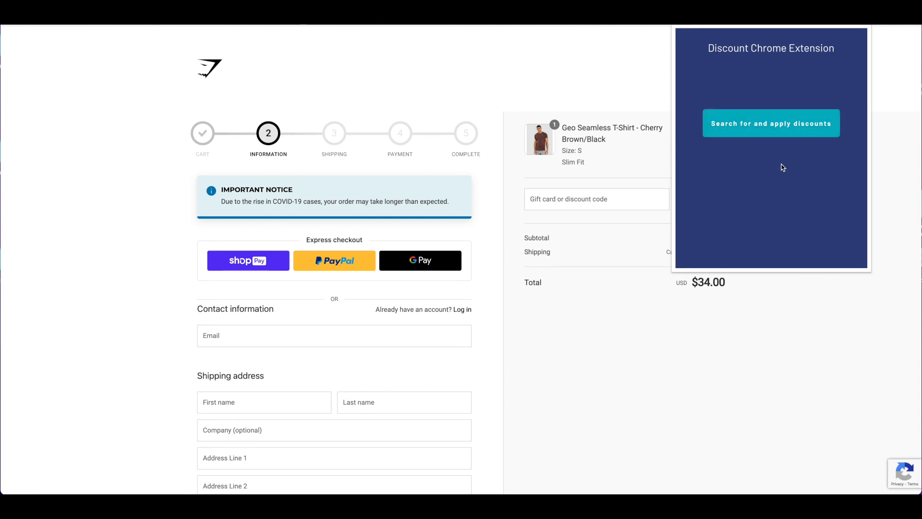
left_click(773, 127)
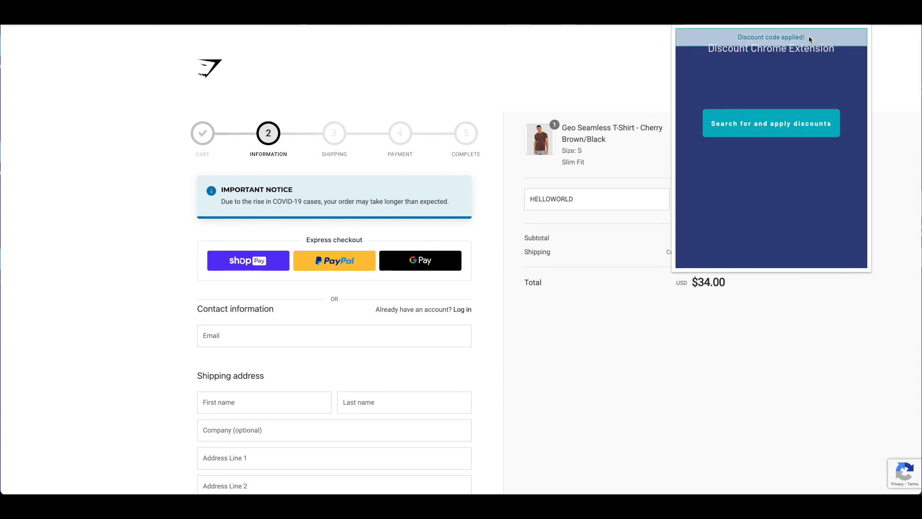
- Check the code that the extension entered in the checkout's gift card or discount code field
scroll(624, 190, "down", 2)
left_click(603, 138)
left_click_drag(585, 118, 467, 124)
scroll(693, 148, "up", 2)
left_click(524, 240)
left_click(707, 202)
double_click(626, 202)
left_click(704, 205)
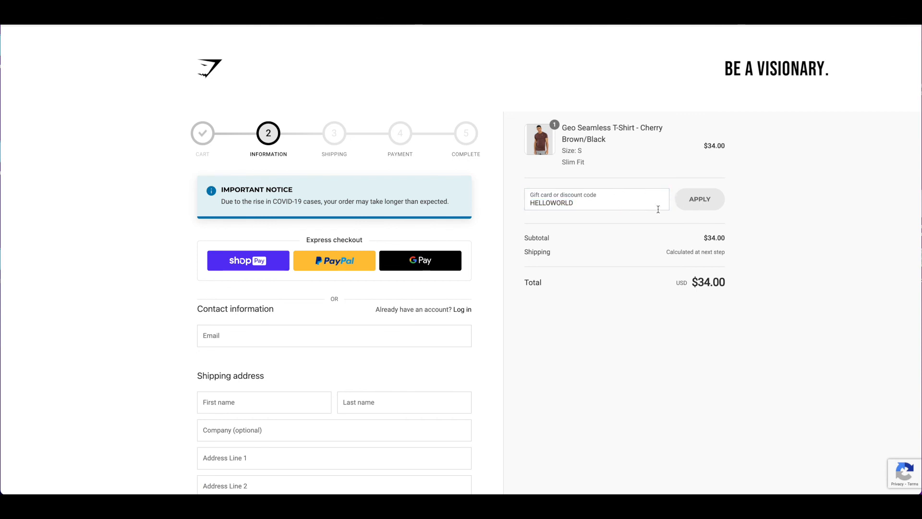
left_click_drag(619, 194, 555, 198)
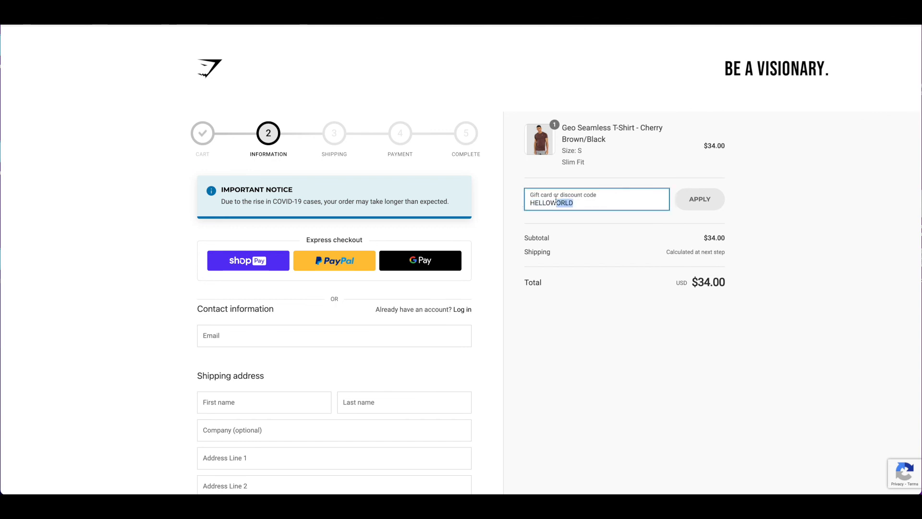